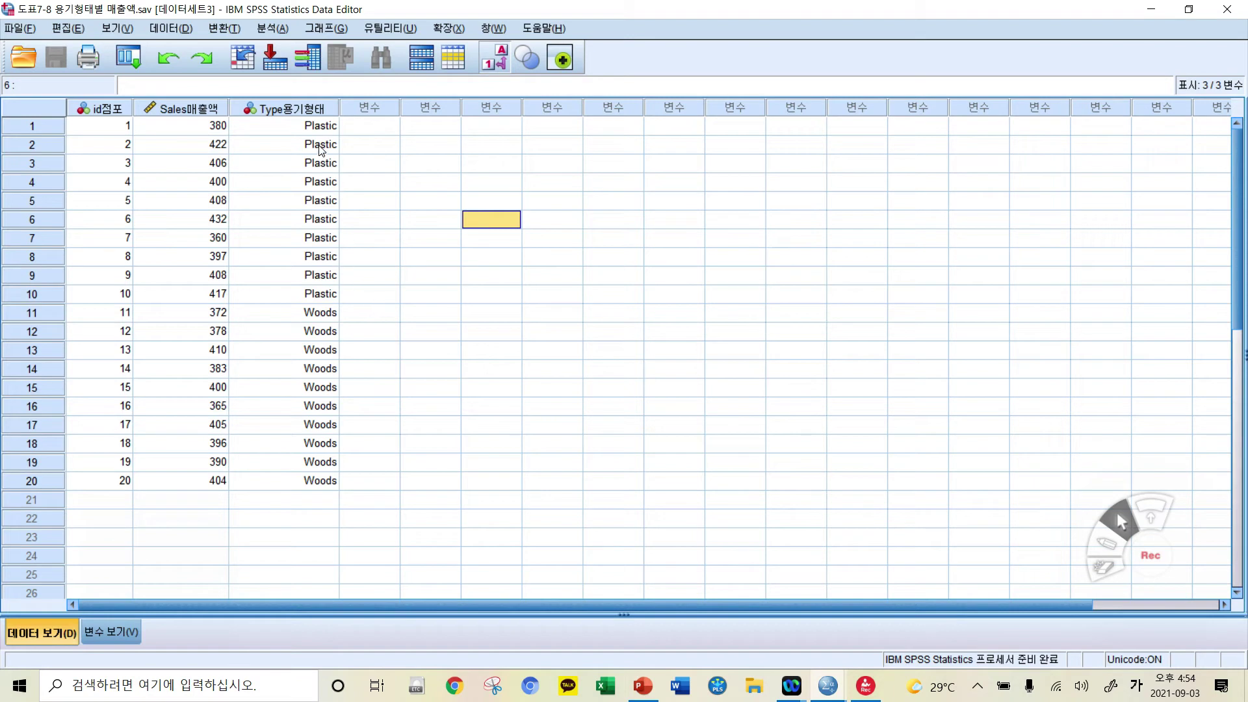
Compare the numeric codes of the container type variable with their value labels in the data.
{"action": "left_click", "coordinate": [497, 65]}
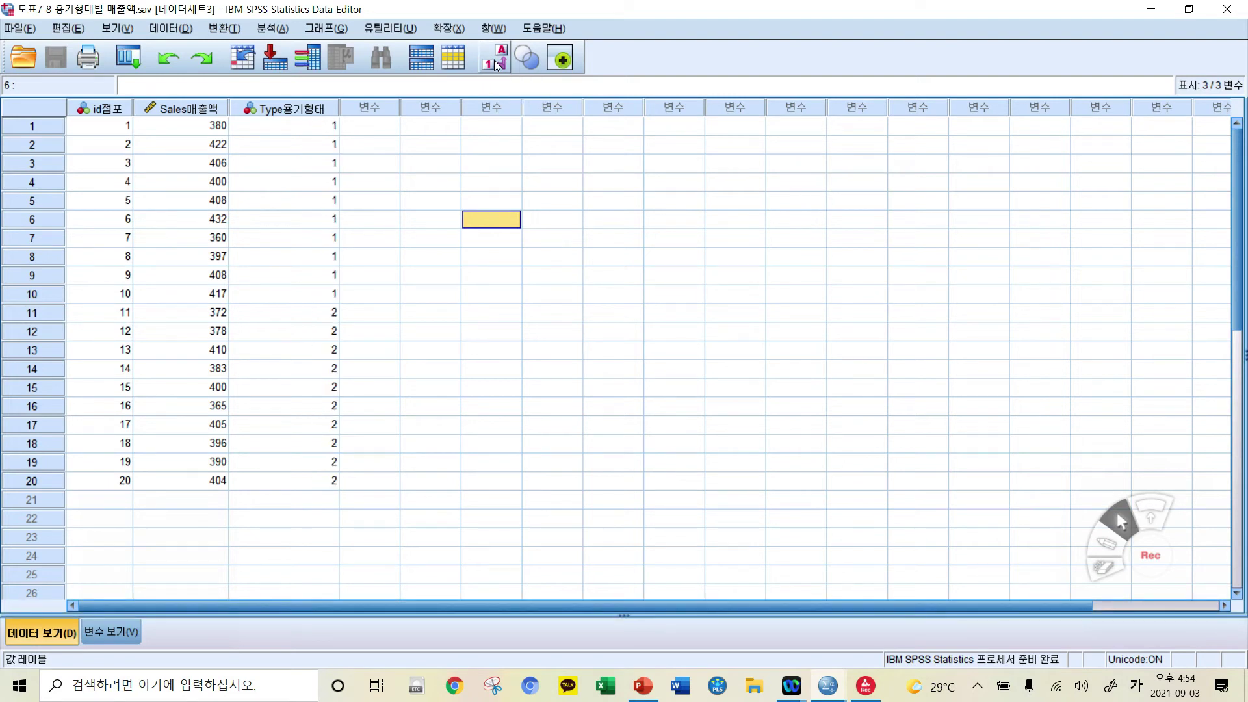
{"action": "left_click", "coordinate": [497, 65]}
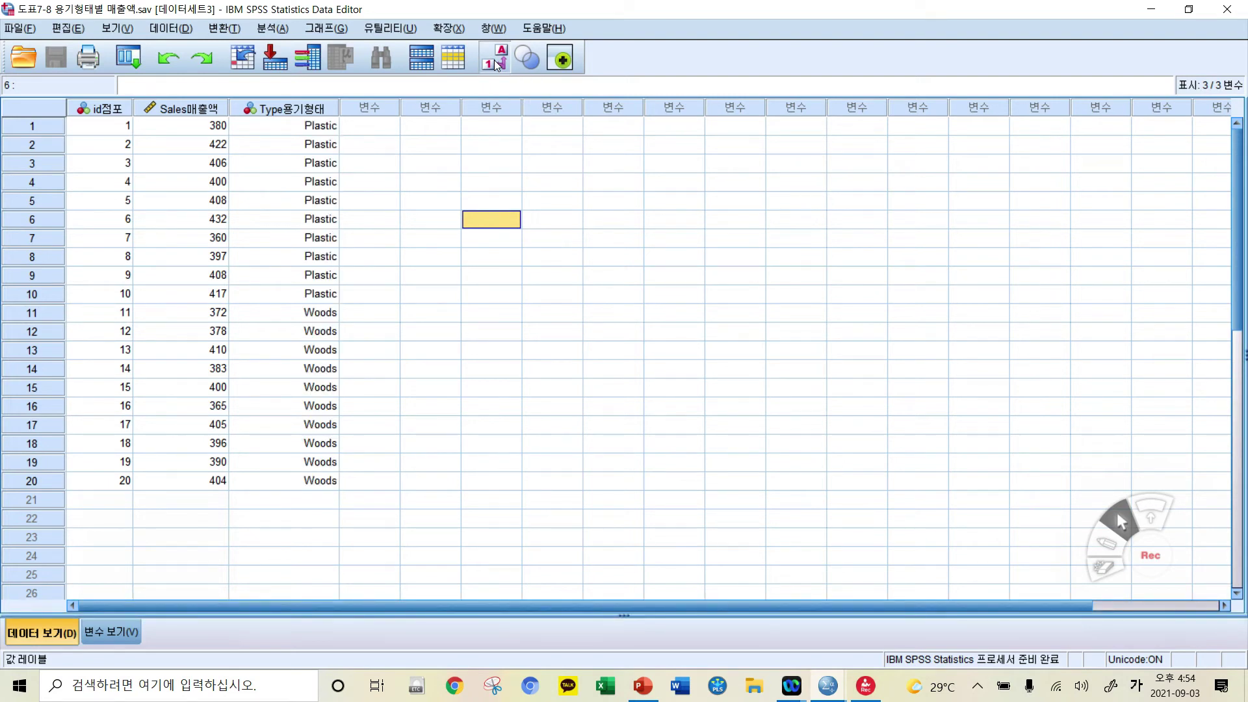
{"action": "left_click", "coordinate": [496, 65]}
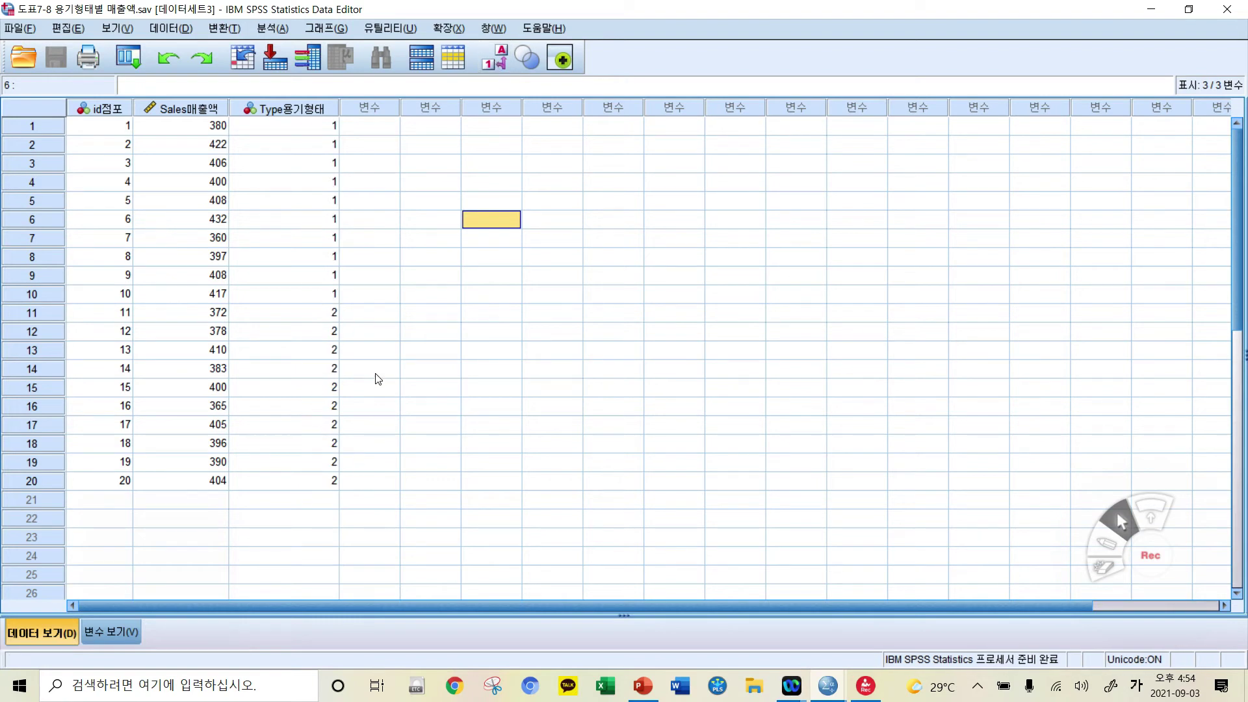
{"action": "left_click", "coordinate": [496, 65]}
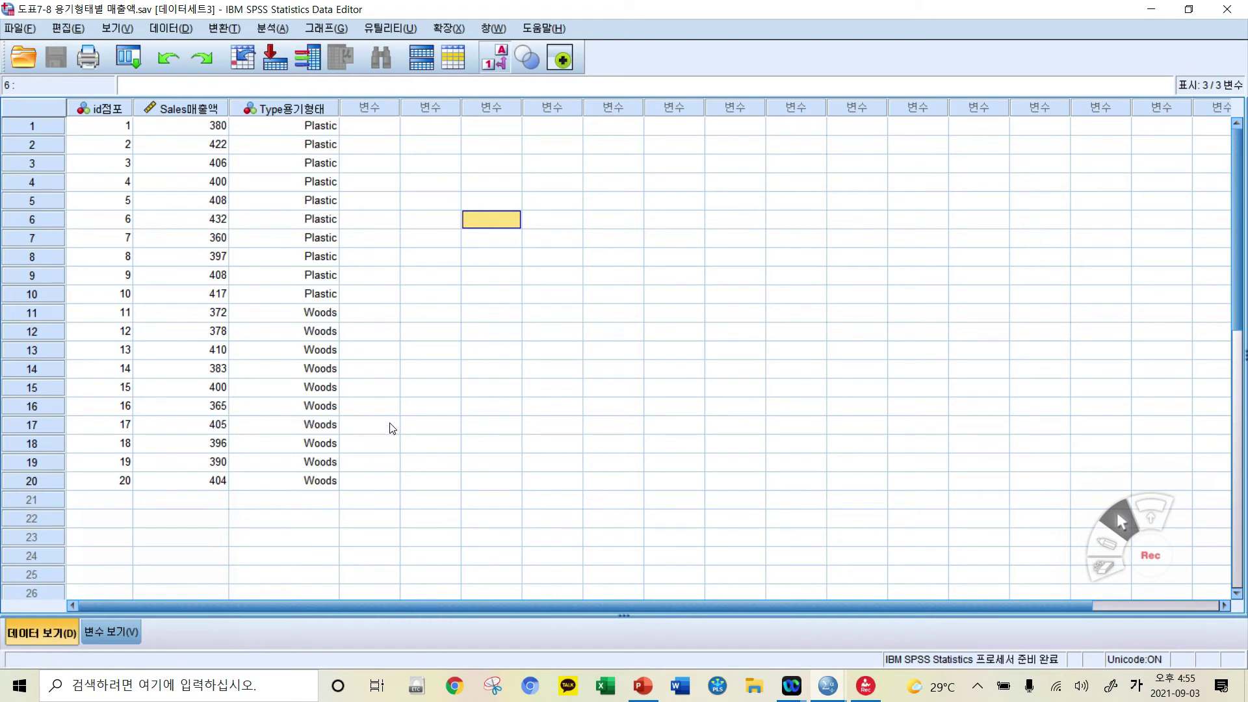
Start an independent-samples T test and clear the previously assigned test variable and grouping variable.
{"action": "left_click", "coordinate": [278, 29]}
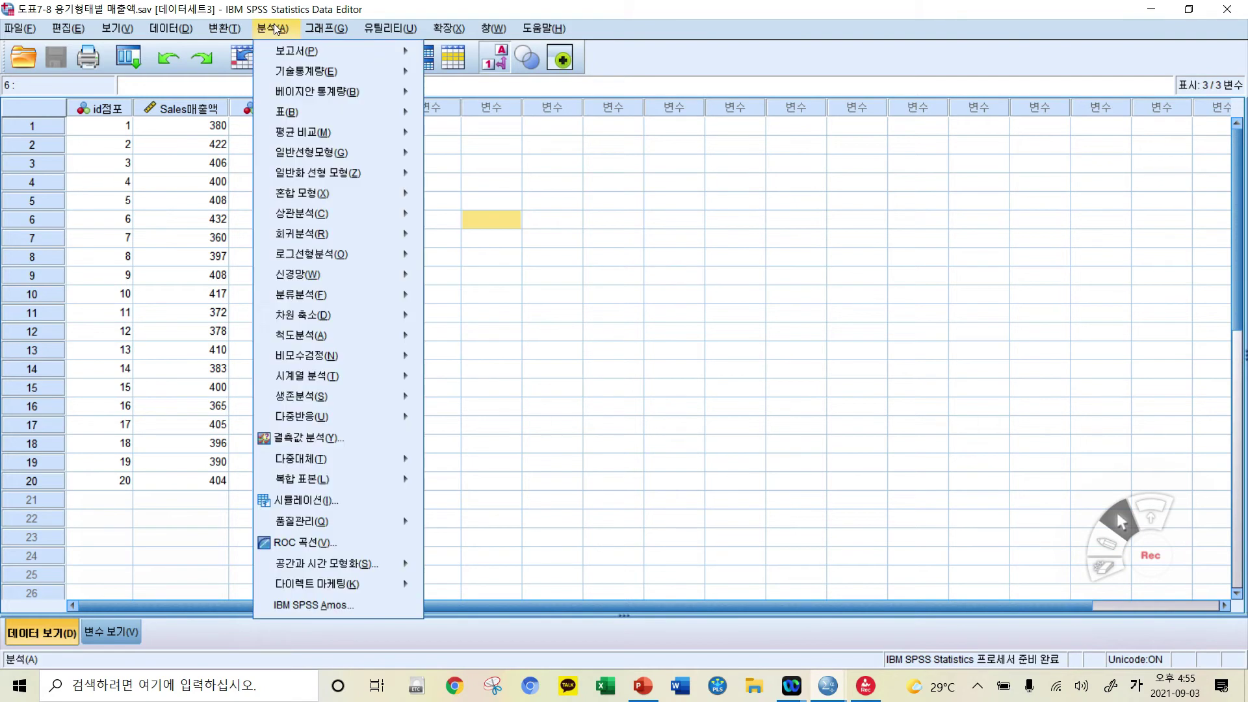
{"action": "mouse_move", "coordinate": [293, 139]}
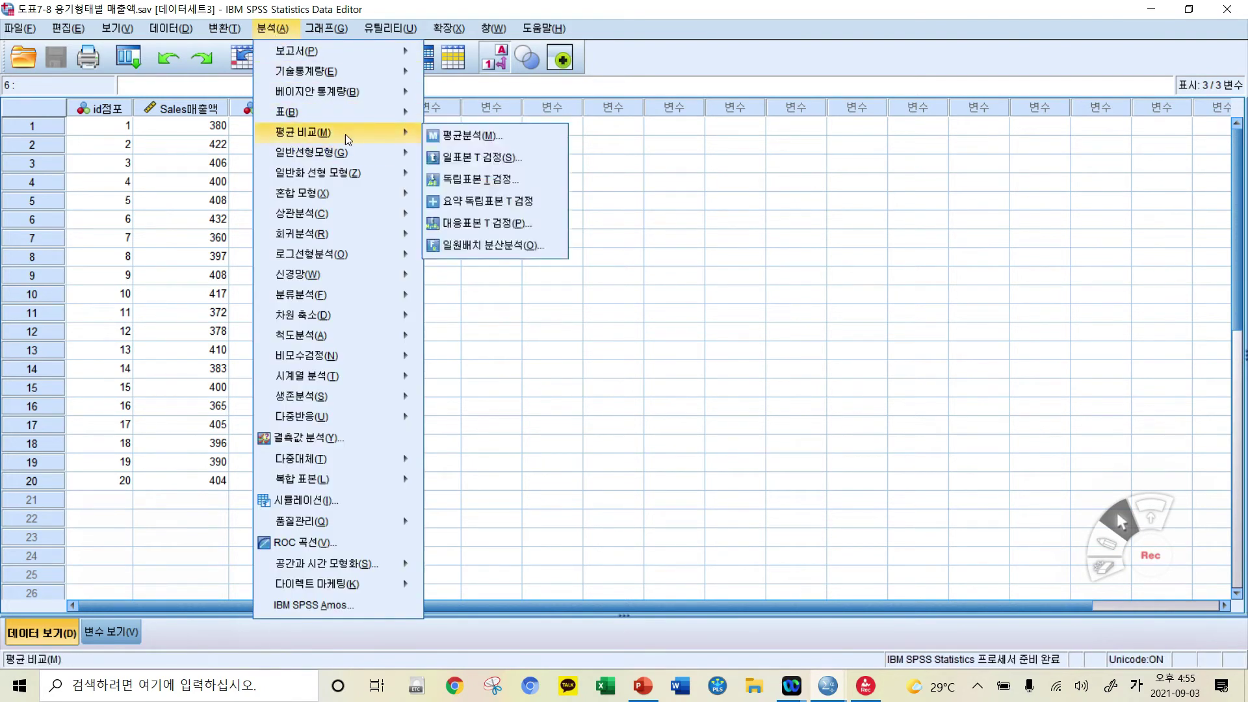
{"action": "left_click", "coordinate": [469, 181]}
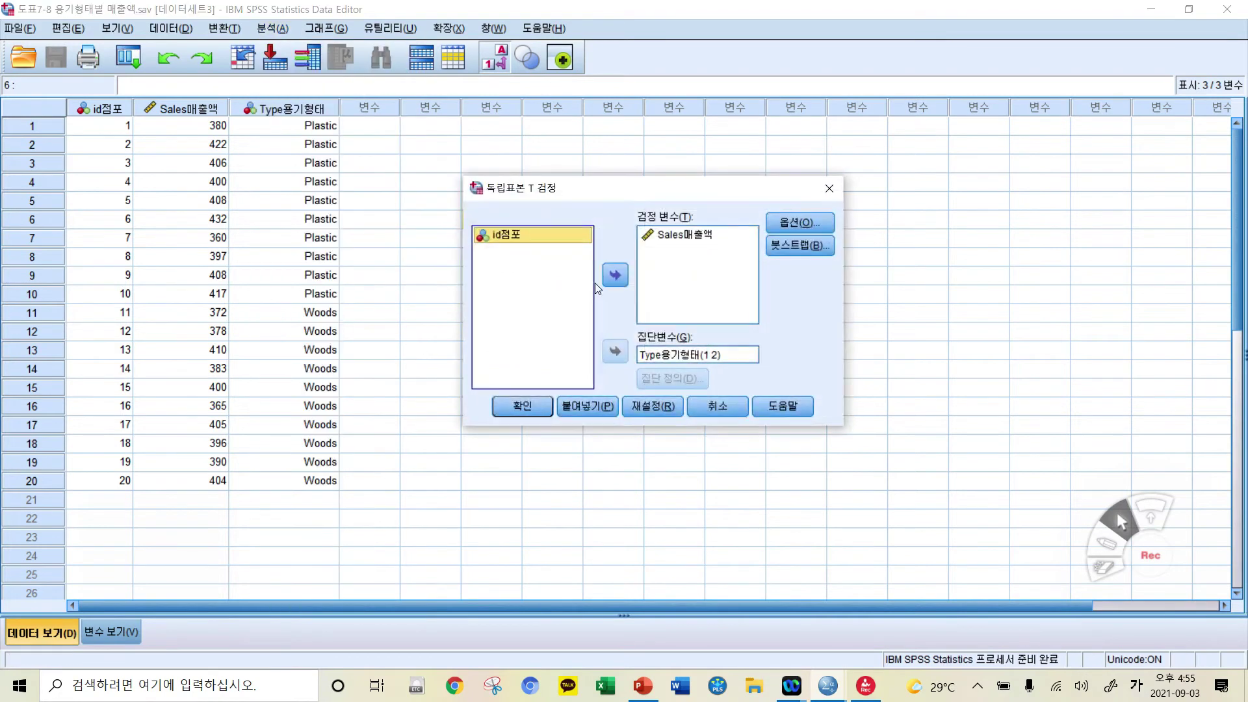
{"action": "left_click", "coordinate": [685, 235]}
{"action": "left_click", "coordinate": [616, 275]}
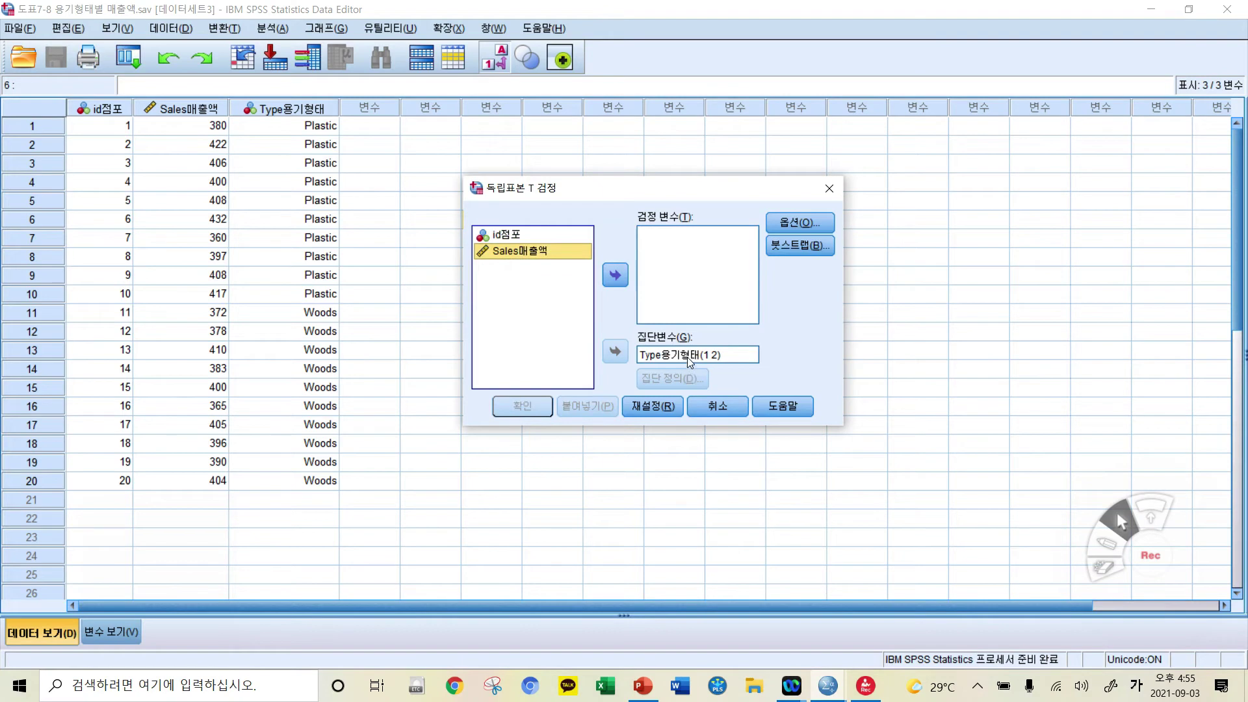
{"action": "left_click", "coordinate": [688, 357]}
{"action": "left_click", "coordinate": [616, 353]}
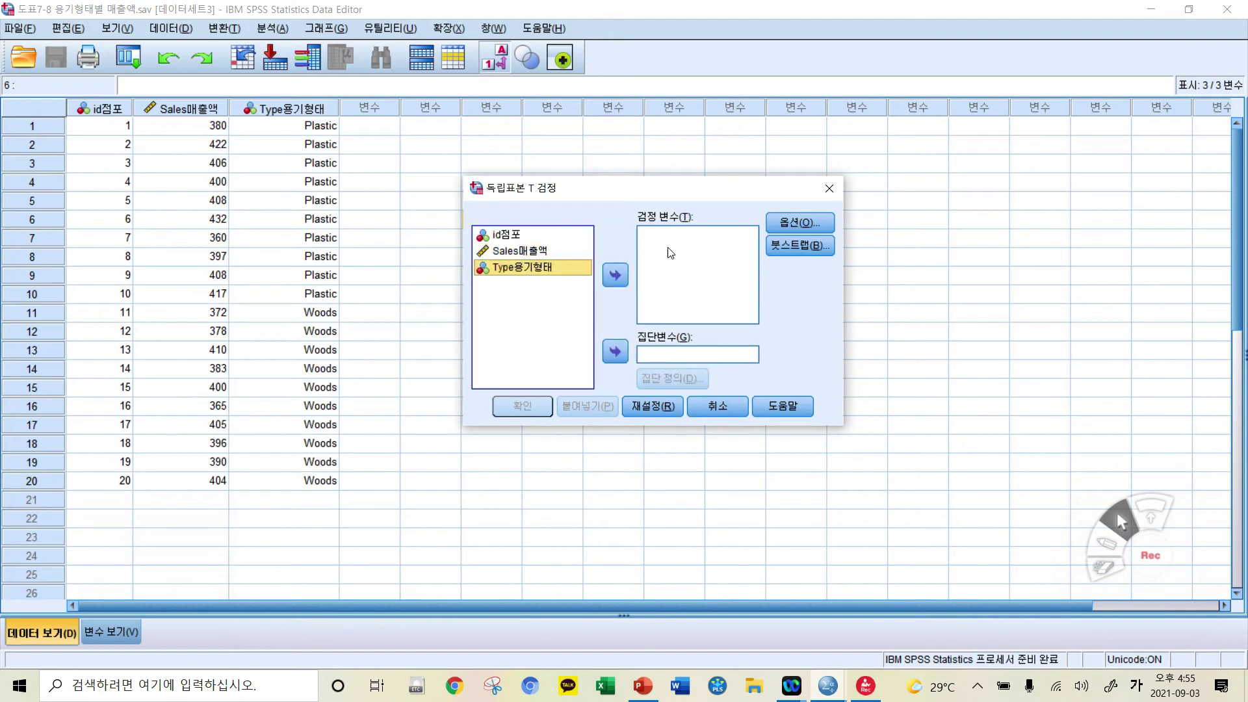
Assign Sales매출액 as the test variable and Type용기형태 as the grouping variable.
{"action": "left_click", "coordinate": [533, 253]}
{"action": "left_click", "coordinate": [620, 278]}
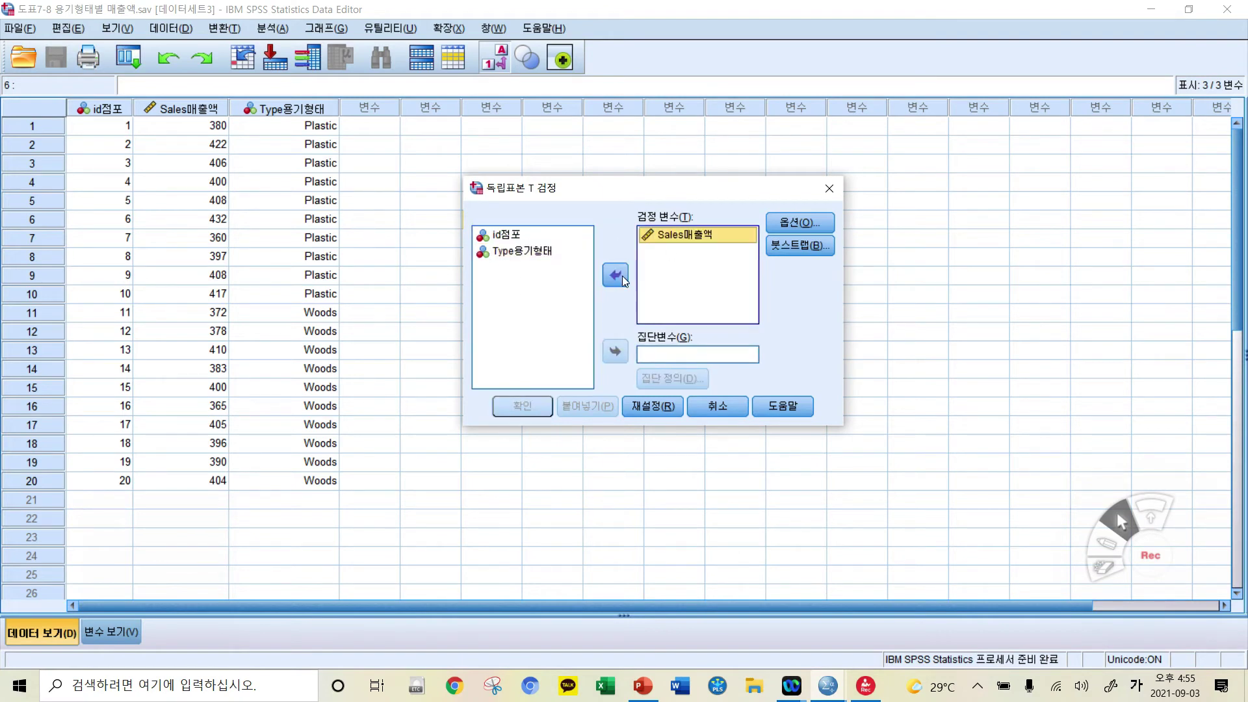
{"action": "left_click", "coordinate": [526, 251]}
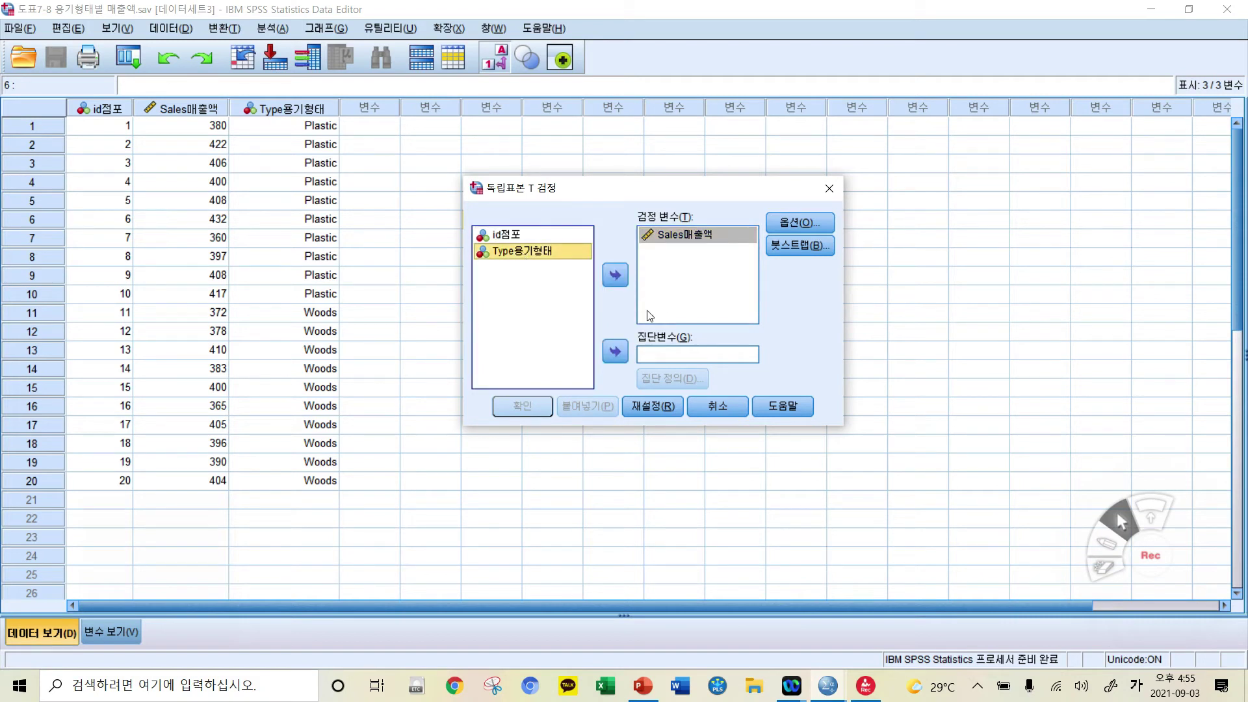
{"action": "left_click", "coordinate": [615, 351]}
Define group 1 as 1 and group 2 as 2, and run the independent-samples T test.
{"action": "left_click", "coordinate": [665, 379]}
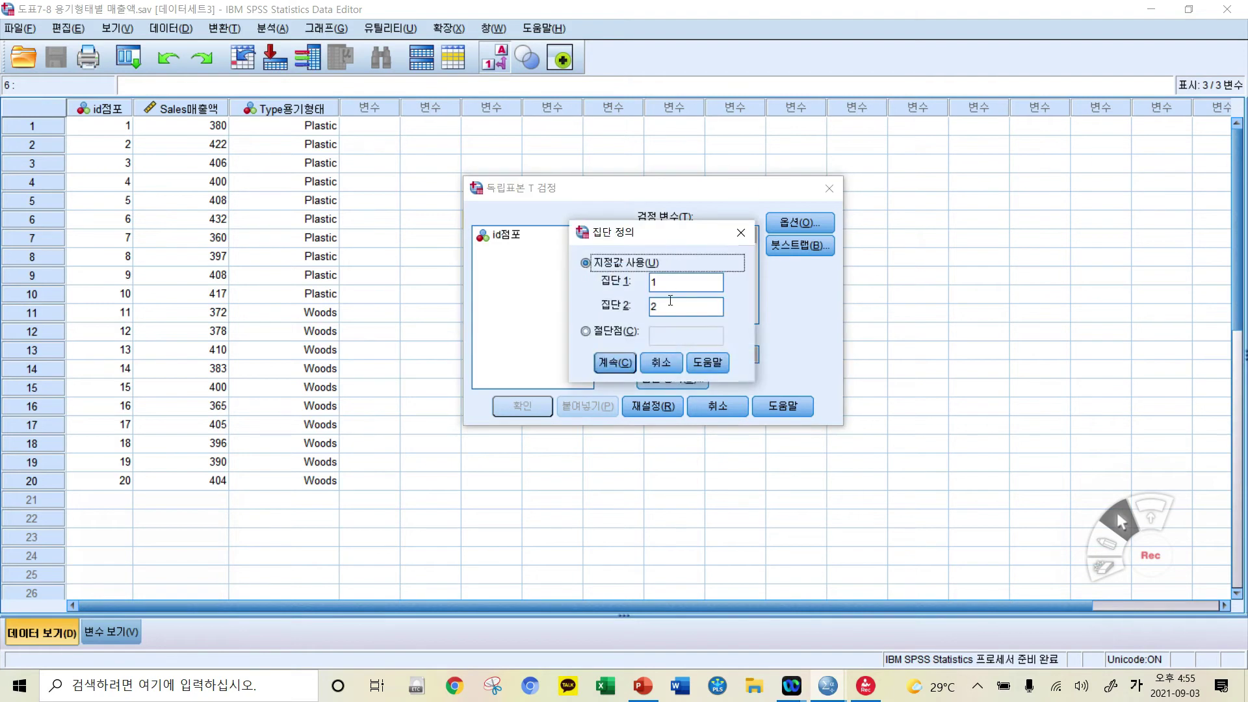
{"action": "left_click", "coordinate": [670, 281]}
{"action": "key", "text": "BackSpace"}
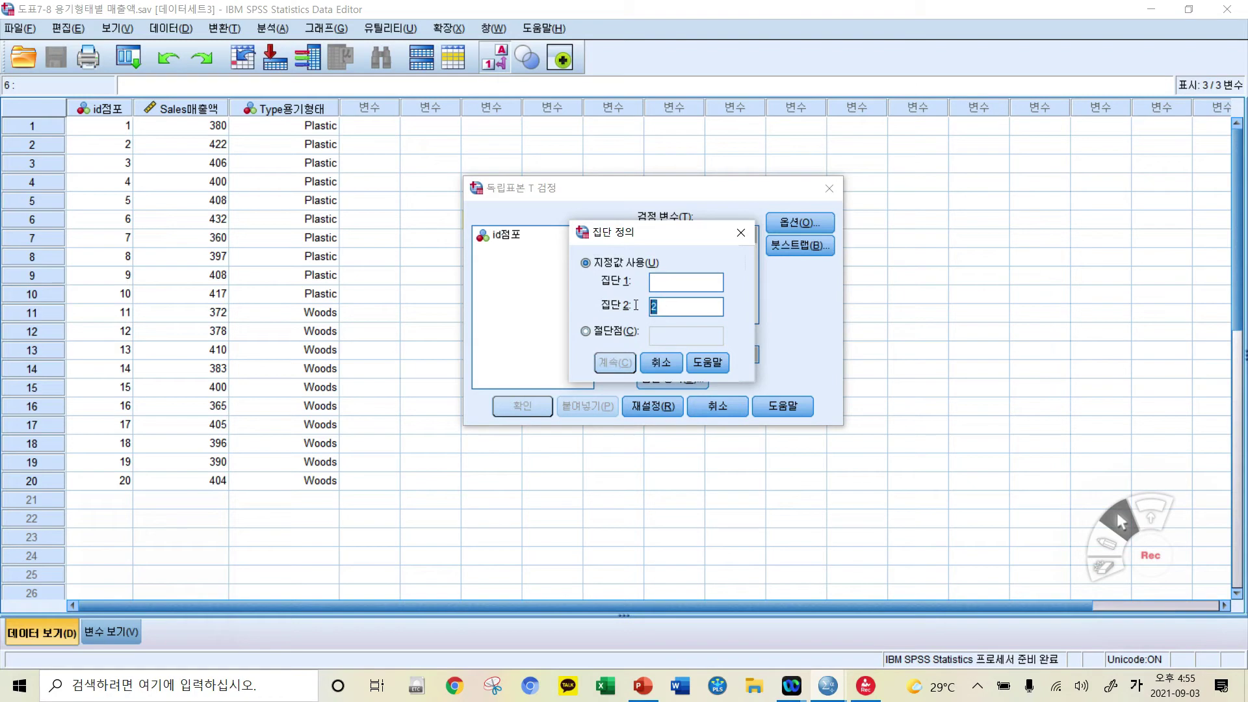
{"action": "left_click", "coordinate": [673, 313]}
{"action": "type", "text": "2"}
{"action": "left_click", "coordinate": [628, 364]}
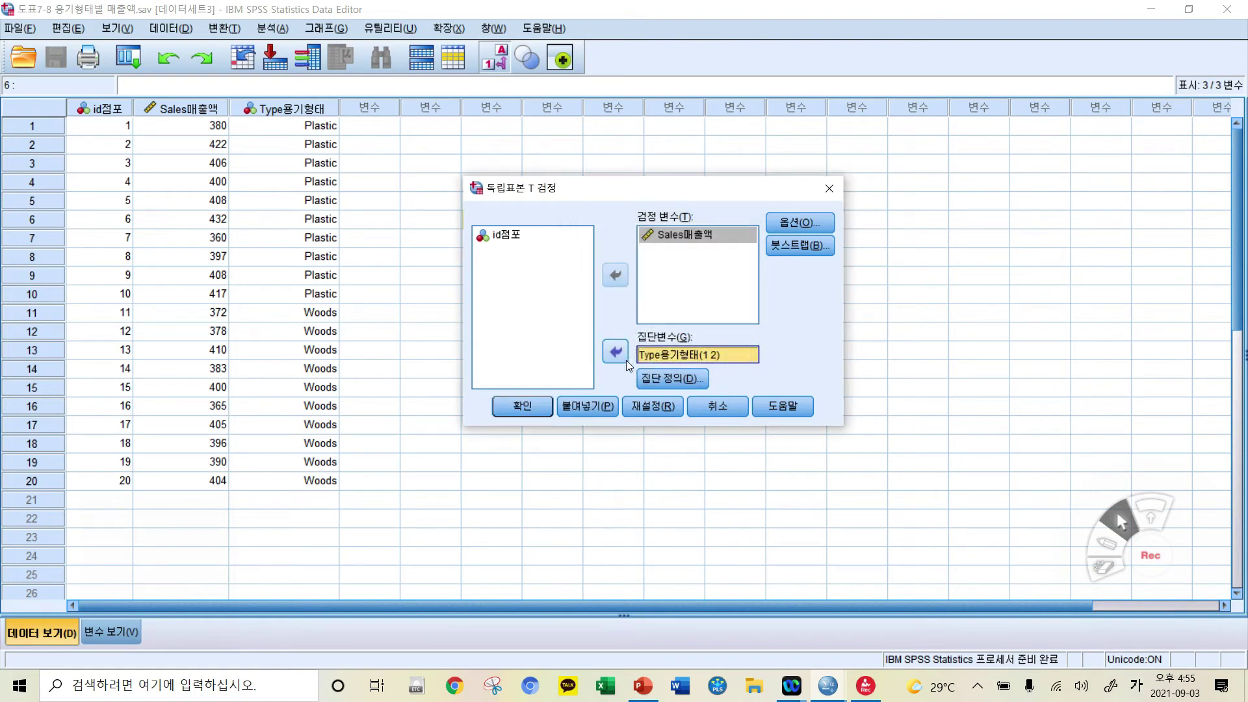
{"action": "left_click", "coordinate": [527, 415]}
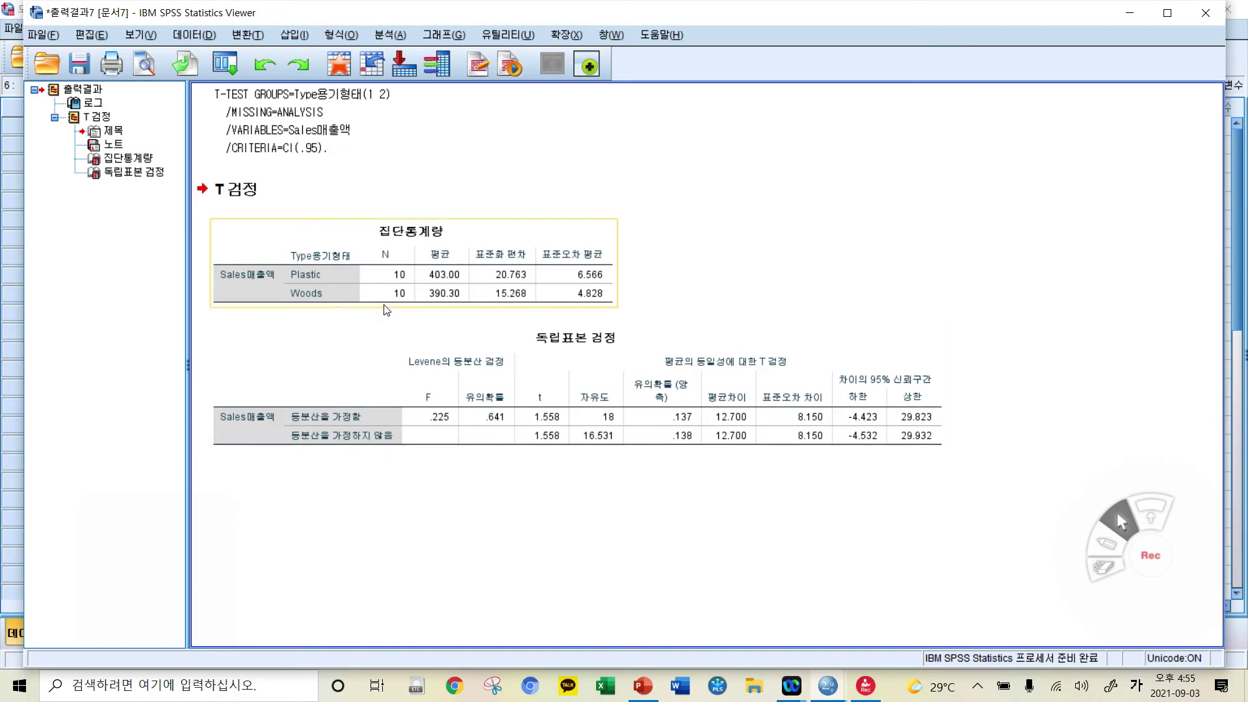
Tick the Plastic and Woods rows and the independent-samples test title with the annotation pen.
{"action": "left_click", "coordinate": [1156, 511]}
{"action": "left_click", "coordinate": [1105, 407]}
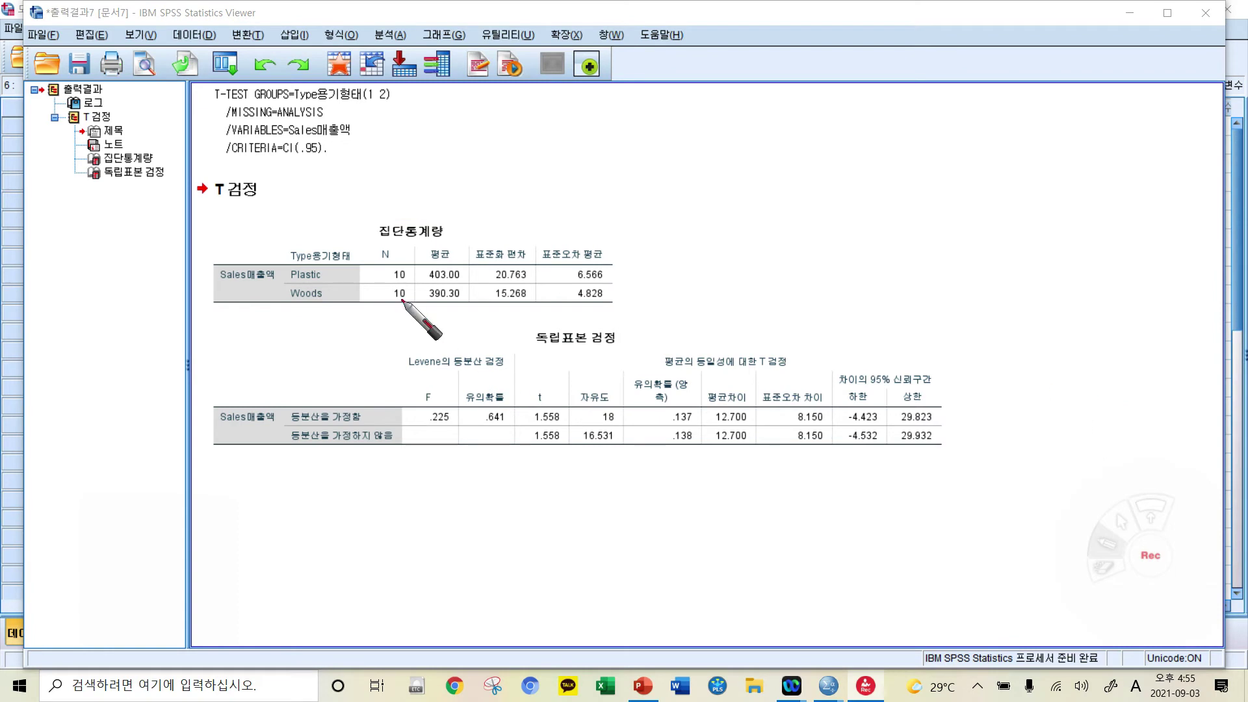
{"action": "mouse_move", "coordinate": [349, 272]}
{"action": "left_mouse_down"}
{"action": "mouse_move", "coordinate": [360, 257]}
{"action": "mouse_move", "coordinate": [359, 302]}
{"action": "mouse_move", "coordinate": [370, 283]}
{"action": "left_mouse_up"}
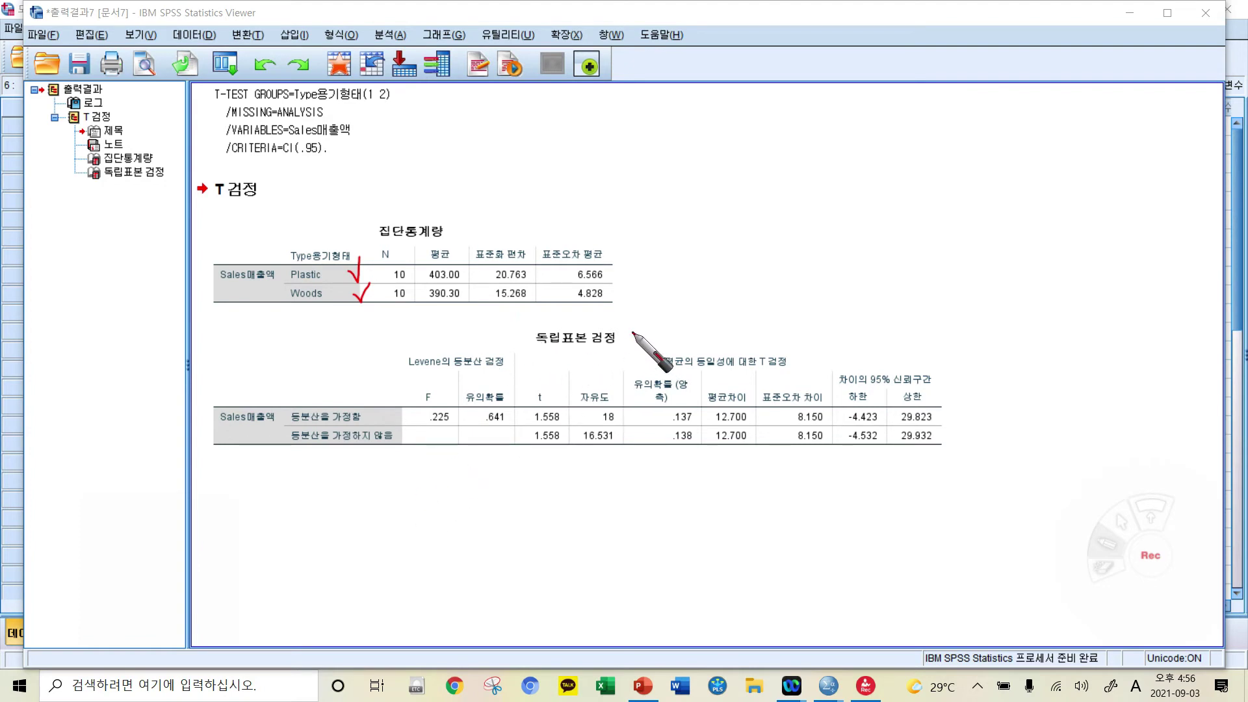
{"action": "left_click_drag", "start_coordinate": [633, 332], "coordinate": [646, 332]}
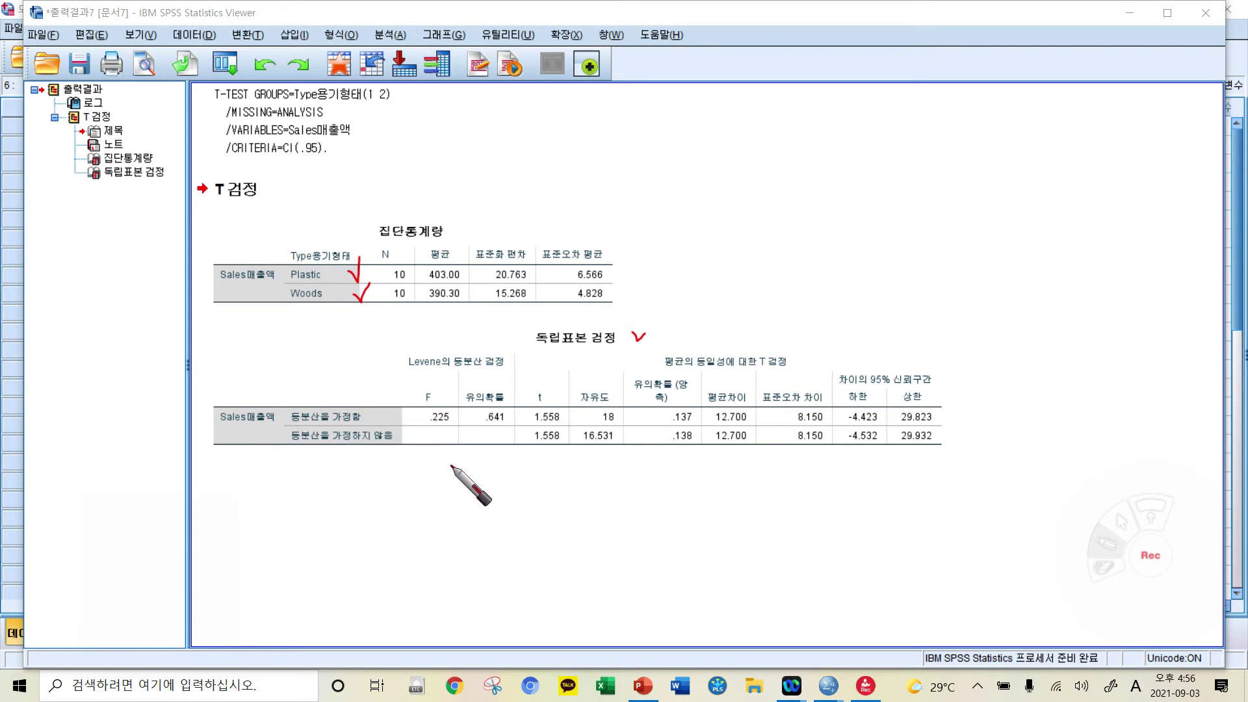
Box the significance of Levene's test and write a circled 0.05 beneath the test table.
{"action": "mouse_move", "coordinate": [484, 424]}
{"action": "left_mouse_down"}
{"action": "mouse_move", "coordinate": [512, 425]}
{"action": "mouse_move", "coordinate": [513, 390]}
{"action": "mouse_move", "coordinate": [465, 409]}
{"action": "mouse_move", "coordinate": [471, 423]}
{"action": "mouse_move", "coordinate": [488, 418]}
{"action": "left_mouse_up"}
{"action": "mouse_move", "coordinate": [492, 477]}
{"action": "left_mouse_down"}
{"action": "mouse_move", "coordinate": [507, 488]}
{"action": "mouse_move", "coordinate": [537, 477]}
{"action": "mouse_move", "coordinate": [539, 496]}
{"action": "mouse_move", "coordinate": [580, 471]}
{"action": "left_mouse_up"}
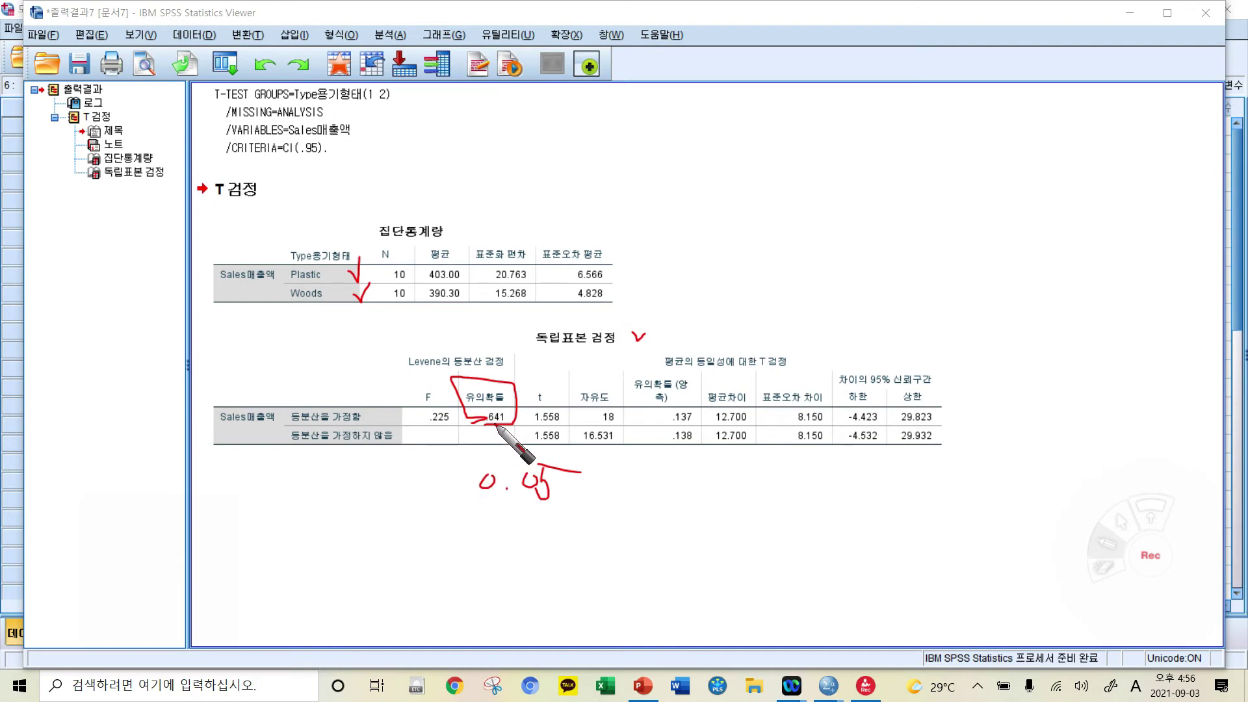
{"action": "mouse_move", "coordinate": [504, 507]}
{"action": "left_mouse_down"}
{"action": "mouse_move", "coordinate": [458, 487]}
{"action": "mouse_move", "coordinate": [496, 513]}
{"action": "left_mouse_up"}
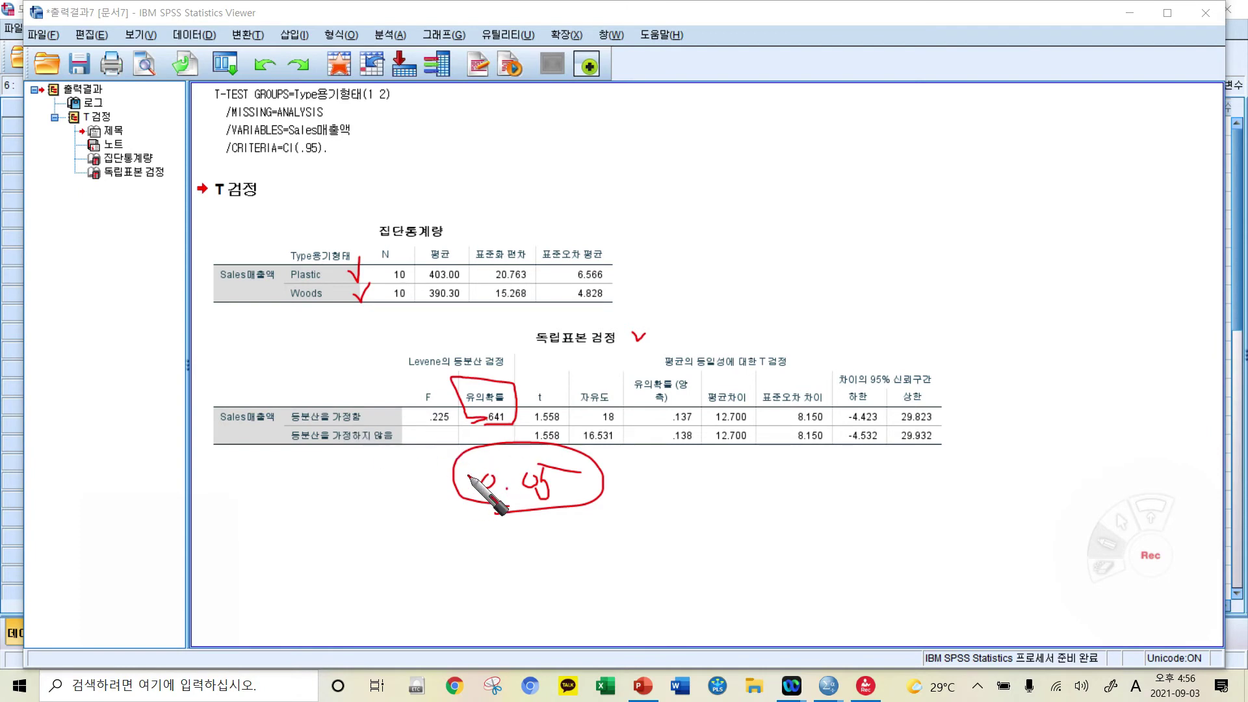
{"action": "left_click", "coordinate": [503, 486]}
Outline the row for unequal variances and mark the F and t values of the equal-variances row.
{"action": "mouse_move", "coordinate": [520, 426]}
{"action": "left_mouse_down"}
{"action": "mouse_move", "coordinate": [578, 429]}
{"action": "mouse_move", "coordinate": [534, 445]}
{"action": "mouse_move", "coordinate": [973, 444]}
{"action": "mouse_move", "coordinate": [922, 430]}
{"action": "mouse_move", "coordinate": [553, 426]}
{"action": "mouse_move", "coordinate": [538, 447]}
{"action": "left_mouse_up"}
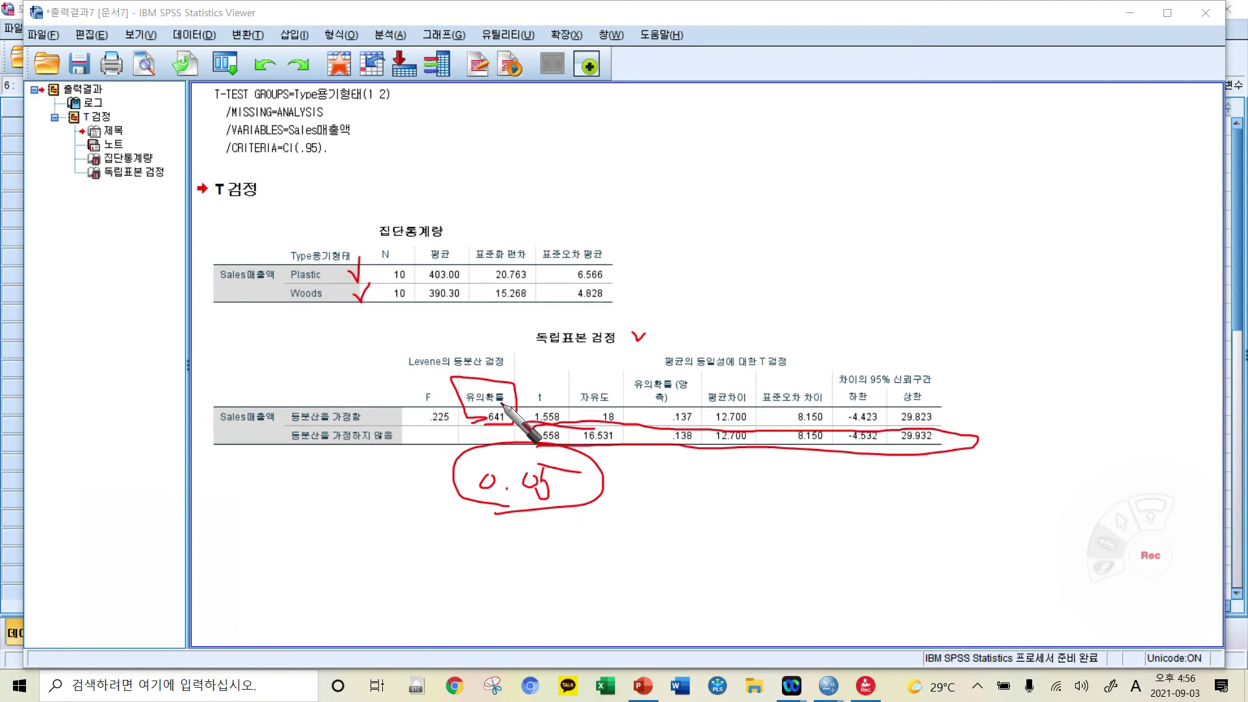
{"action": "left_click_drag", "start_coordinate": [515, 401], "coordinate": [482, 419]}
{"action": "left_click_drag", "start_coordinate": [408, 409], "coordinate": [429, 392]}
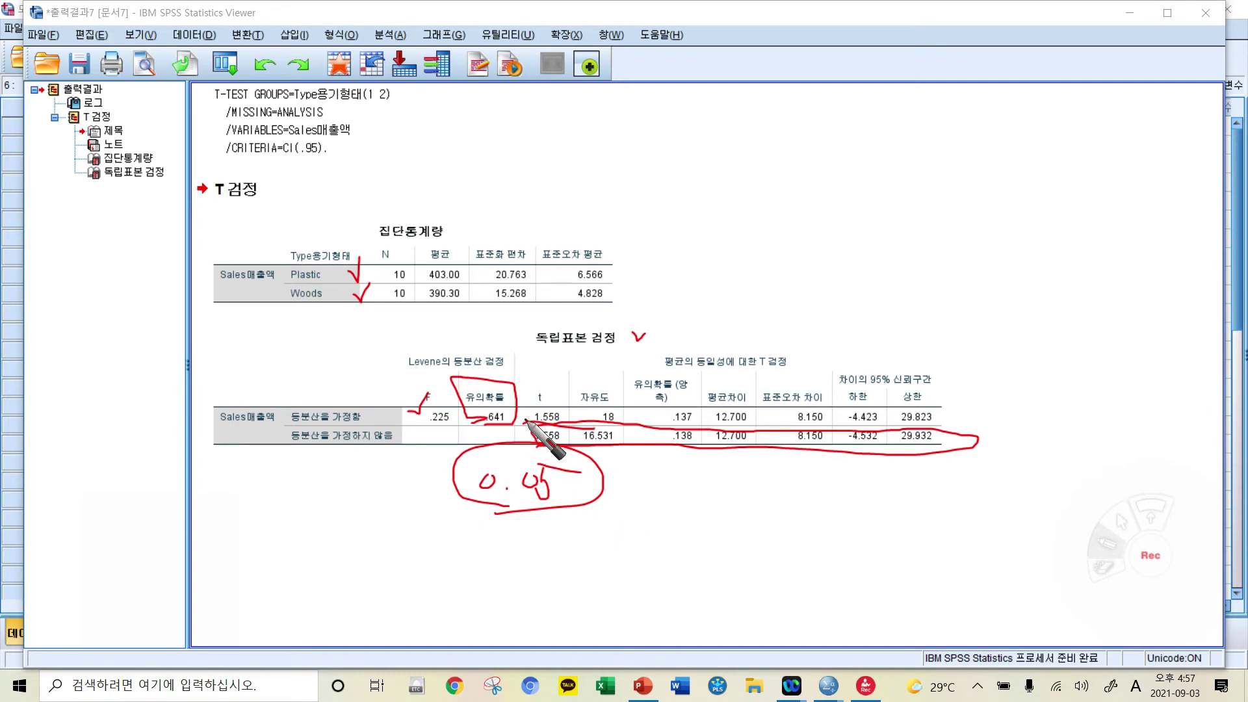
{"action": "mouse_move", "coordinate": [524, 421]}
{"action": "left_mouse_down"}
{"action": "mouse_move", "coordinate": [558, 383]}
{"action": "mouse_move", "coordinate": [573, 404]}
{"action": "left_mouse_up"}
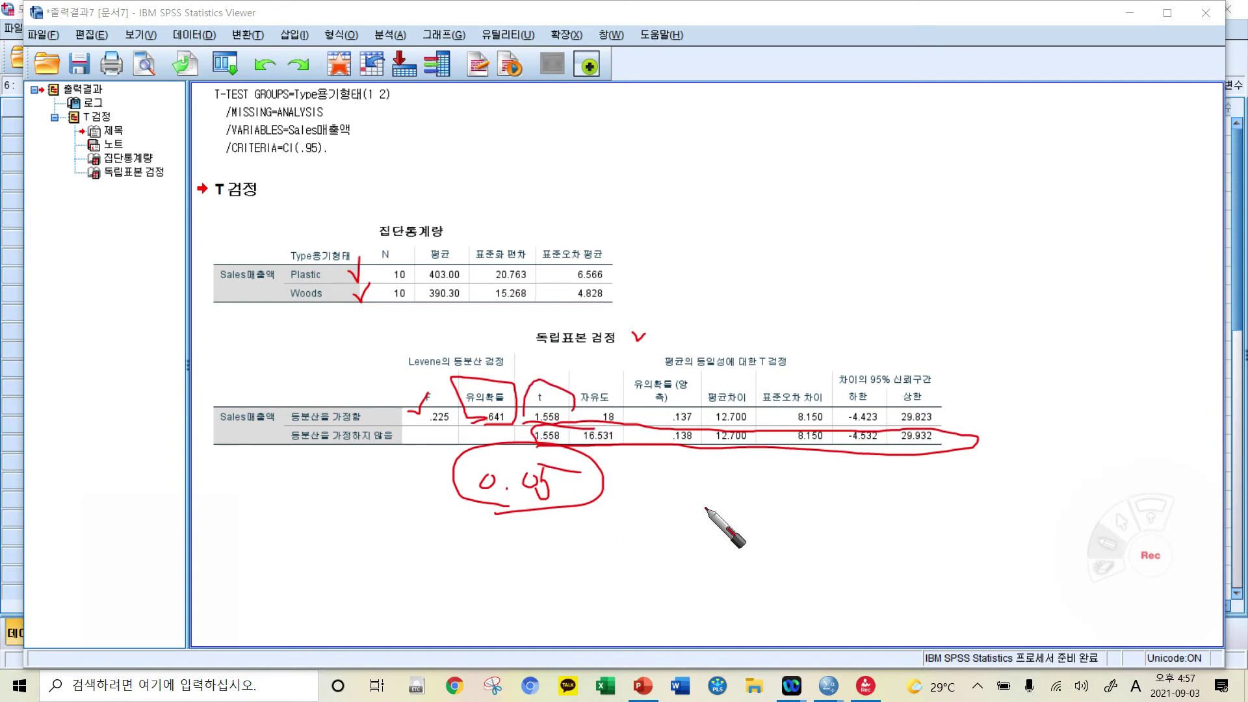
Mark the two-tailed significance of the equal-variances row and write the levels 0.05, .01 and .001 below it.
{"action": "mouse_move", "coordinate": [680, 417]}
{"action": "left_mouse_down"}
{"action": "mouse_move", "coordinate": [653, 403]}
{"action": "mouse_move", "coordinate": [706, 418]}
{"action": "mouse_move", "coordinate": [668, 495]}
{"action": "mouse_move", "coordinate": [741, 497]}
{"action": "mouse_move", "coordinate": [757, 481]}
{"action": "mouse_move", "coordinate": [760, 509]}
{"action": "mouse_move", "coordinate": [799, 493]}
{"action": "left_mouse_up"}
{"action": "mouse_move", "coordinate": [723, 506]}
{"action": "left_mouse_down"}
{"action": "mouse_move", "coordinate": [768, 555]}
{"action": "mouse_move", "coordinate": [816, 562]}
{"action": "left_mouse_up"}
{"action": "left_click", "coordinate": [732, 545]}
{"action": "left_click", "coordinate": [731, 563]}
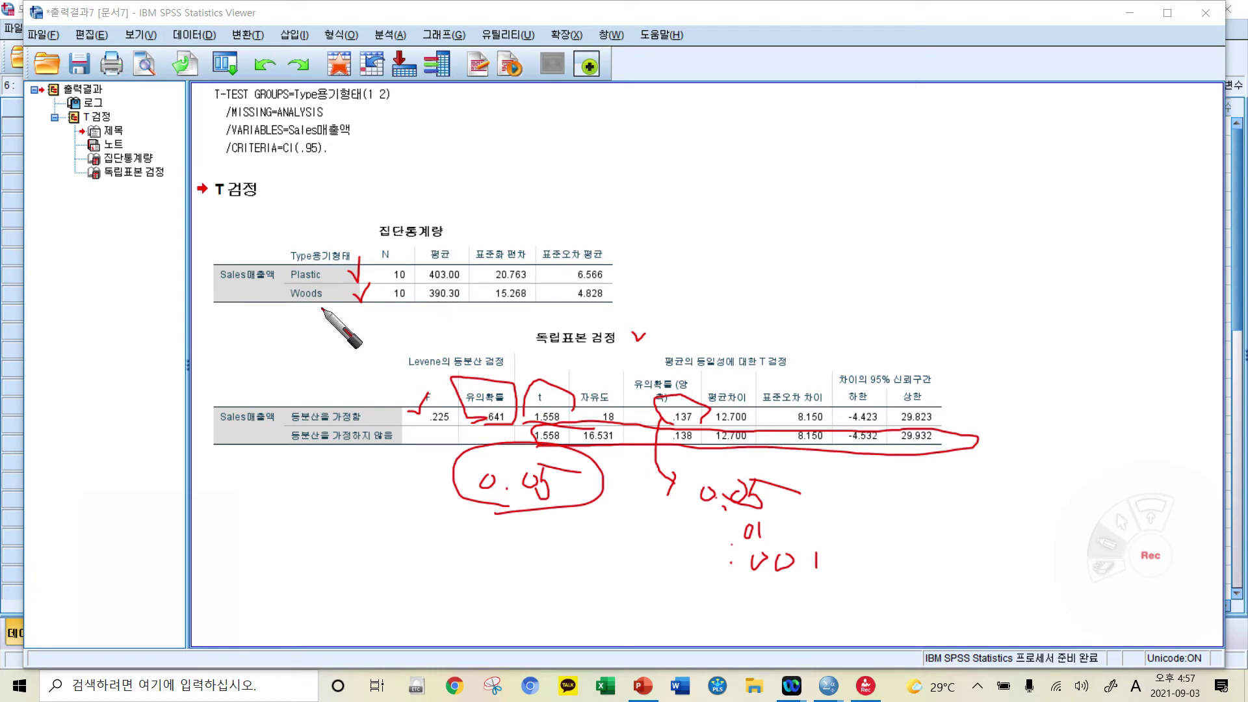
Bracket the two group means, the mean difference and the end of the group statistics rows.
{"action": "left_click_drag", "start_coordinate": [464, 277], "coordinate": [472, 299]}
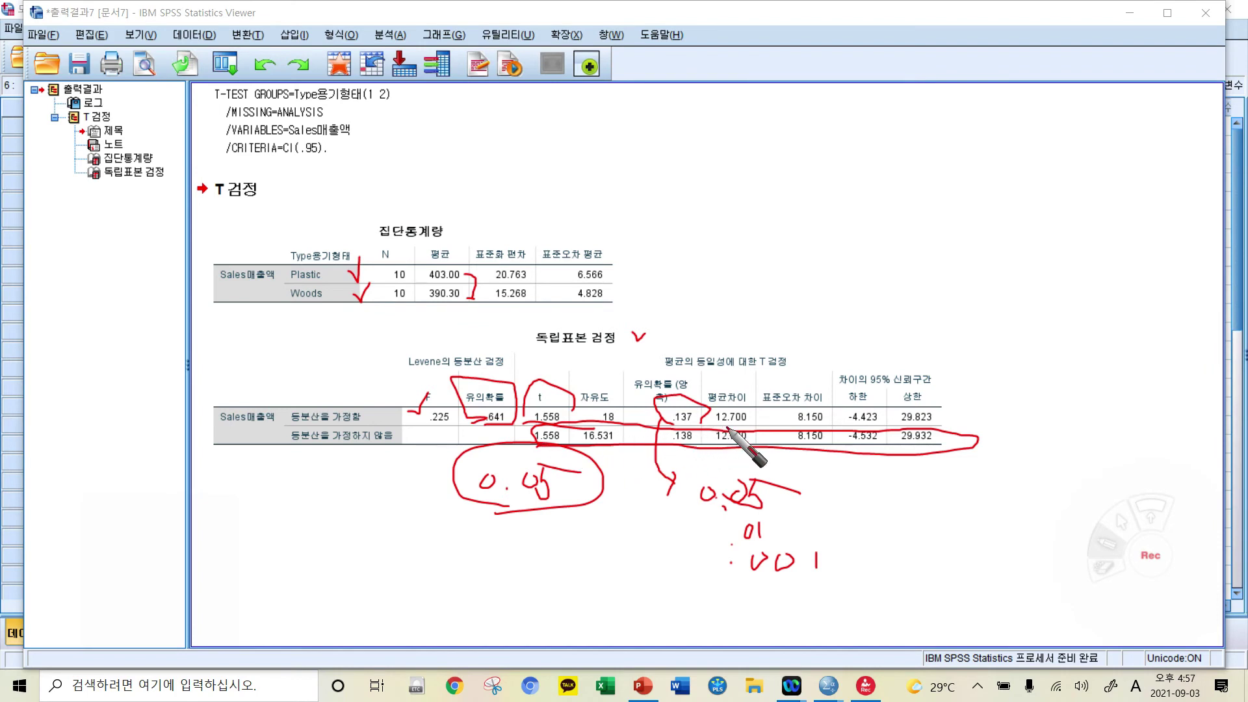
{"action": "left_click_drag", "start_coordinate": [751, 411], "coordinate": [754, 424]}
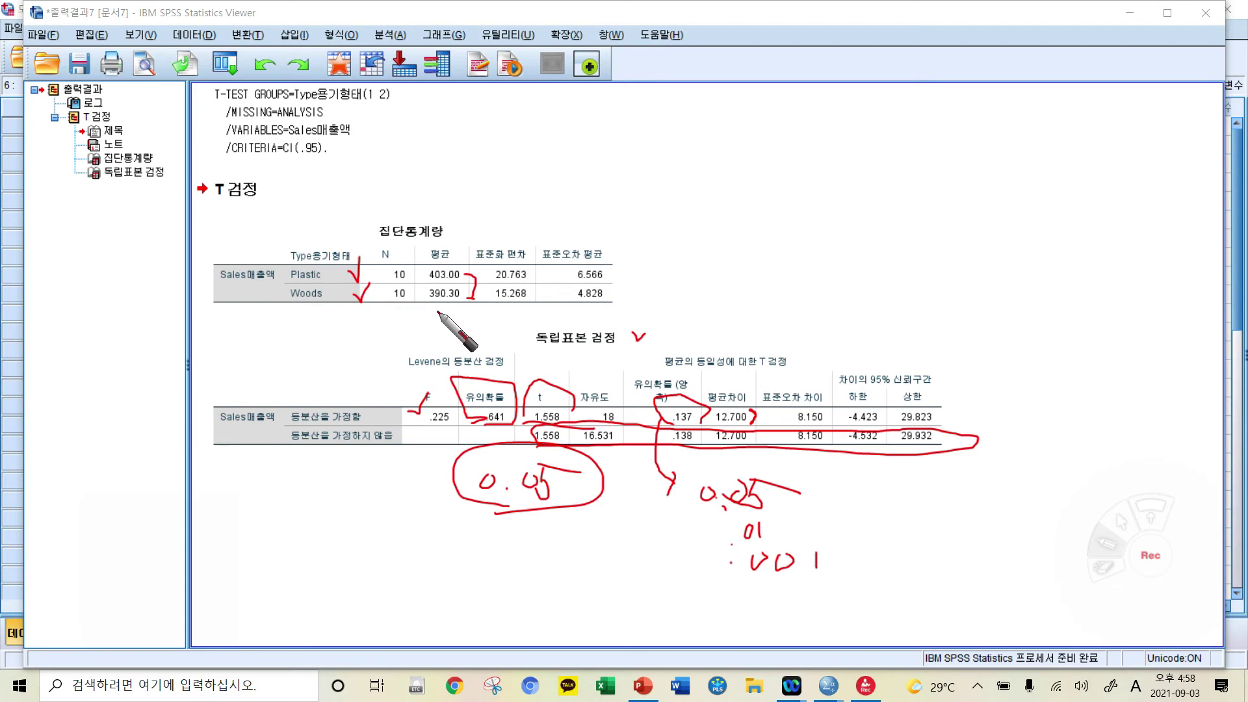
{"action": "left_click_drag", "start_coordinate": [618, 270], "coordinate": [614, 305]}
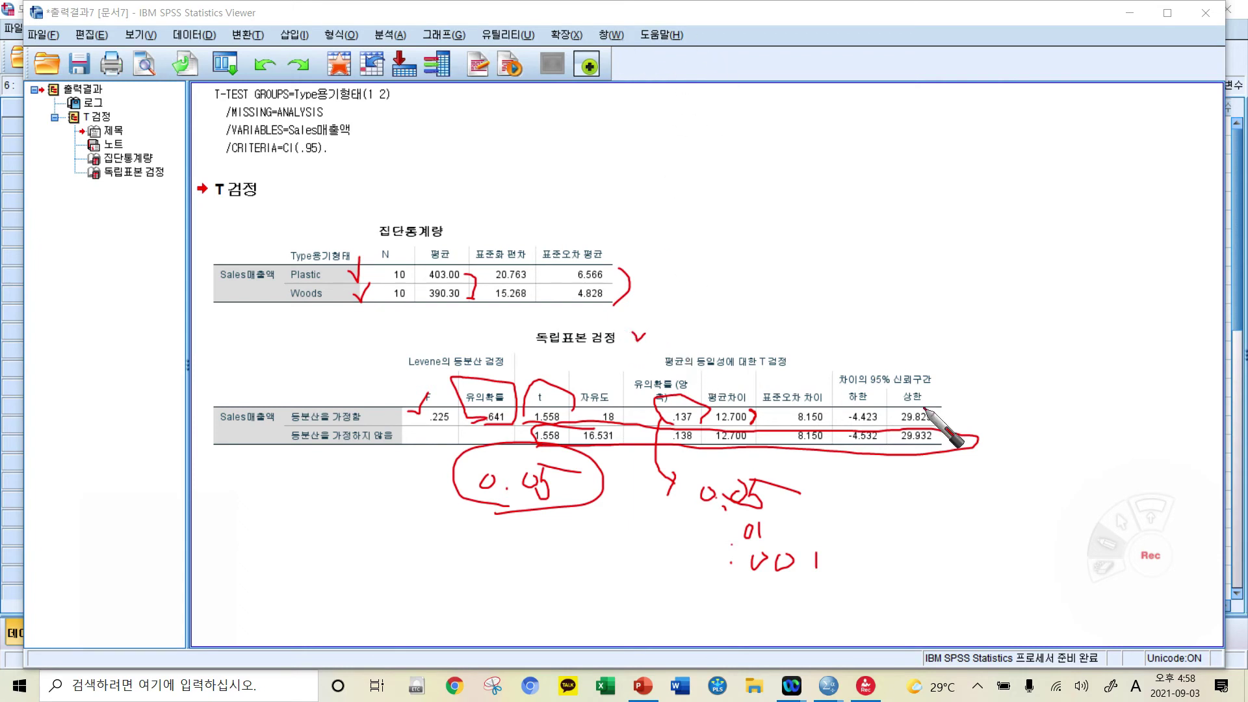
Put away the annotation pen, shift the output window aside and erase all pen marks.
{"action": "left_click", "coordinate": [1120, 522]}
{"action": "mouse_move", "coordinate": [478, 15]}
{"action": "left_mouse_down"}
{"action": "mouse_move", "coordinate": [662, 16]}
{"action": "mouse_move", "coordinate": [727, 91]}
{"action": "mouse_move", "coordinate": [540, 83]}
{"action": "mouse_move", "coordinate": [448, 38]}
{"action": "left_mouse_up"}
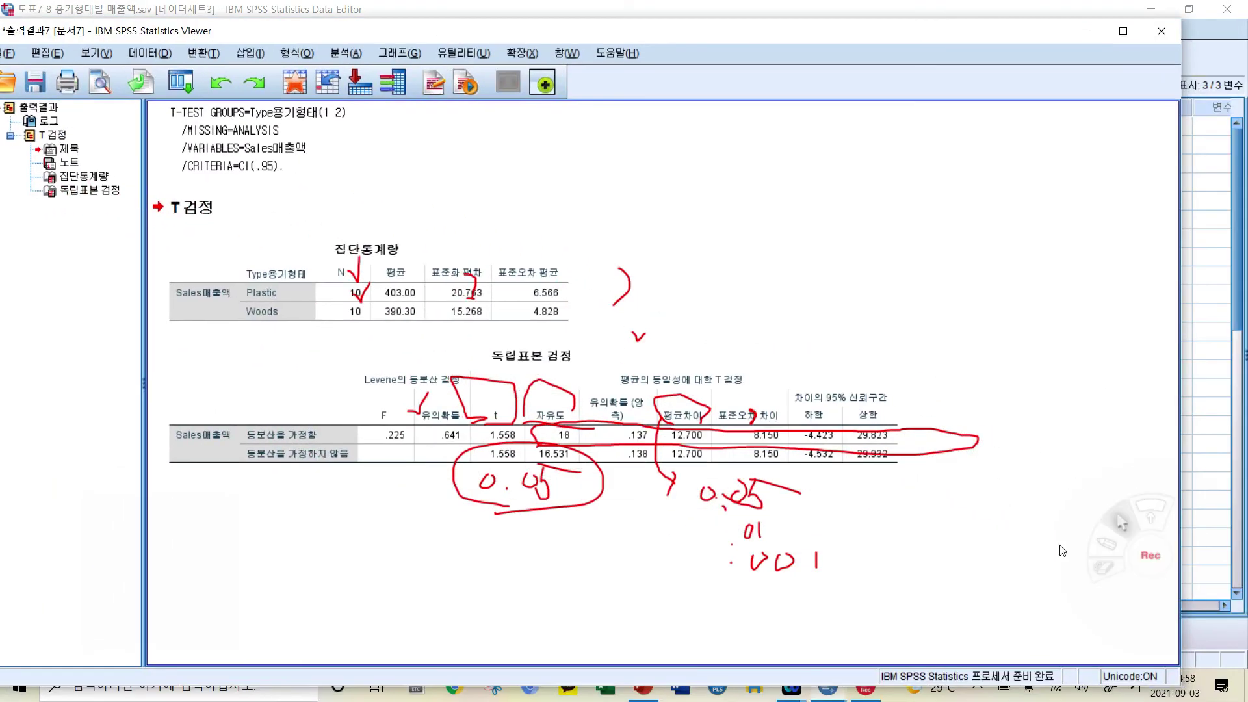
{"action": "left_click", "coordinate": [1104, 566]}
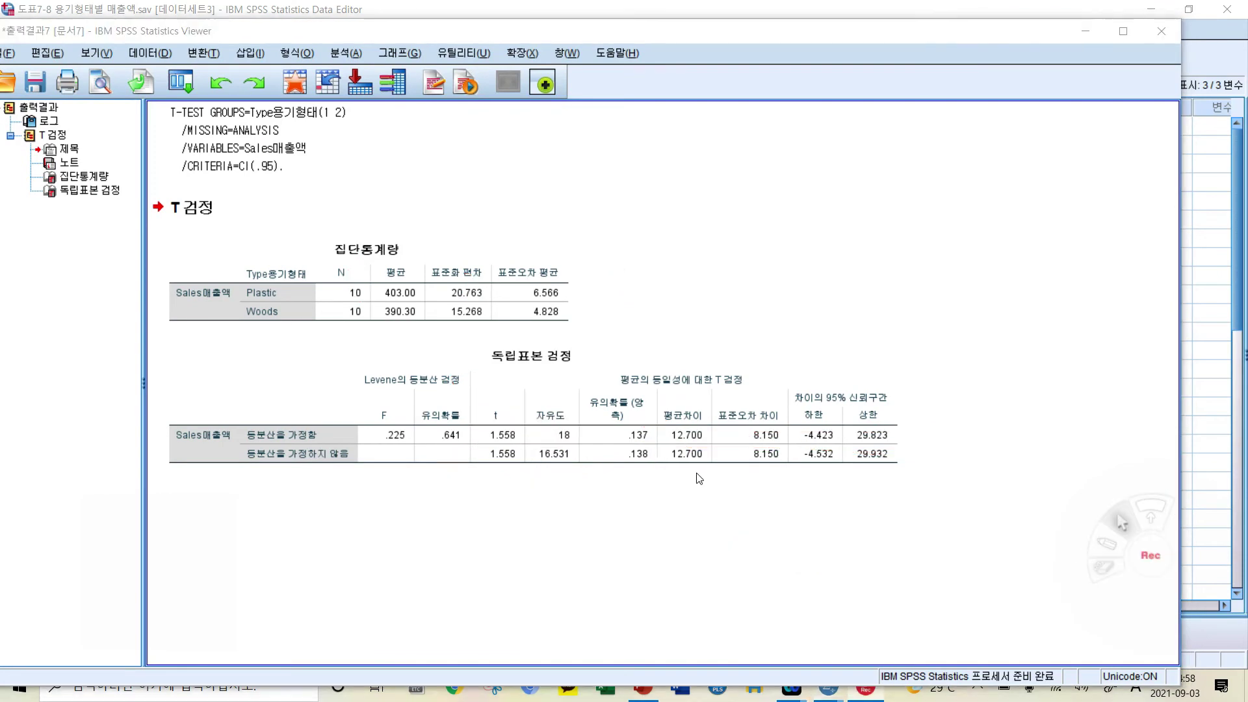
Return to the Data Editor and open the recently used 도표7-8 용기형태별 매출액_1.sav in a new window.
{"action": "left_click_drag", "start_coordinate": [260, 41], "coordinate": [322, 45]}
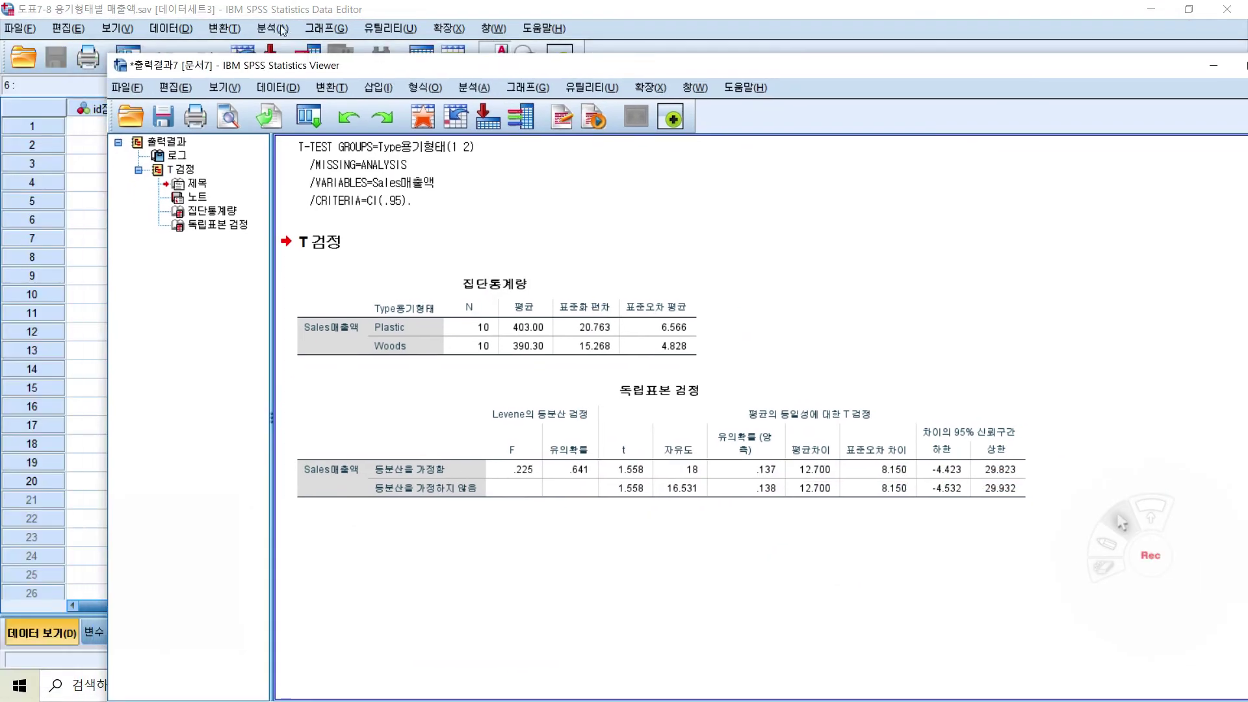
{"action": "left_click", "coordinate": [270, 16]}
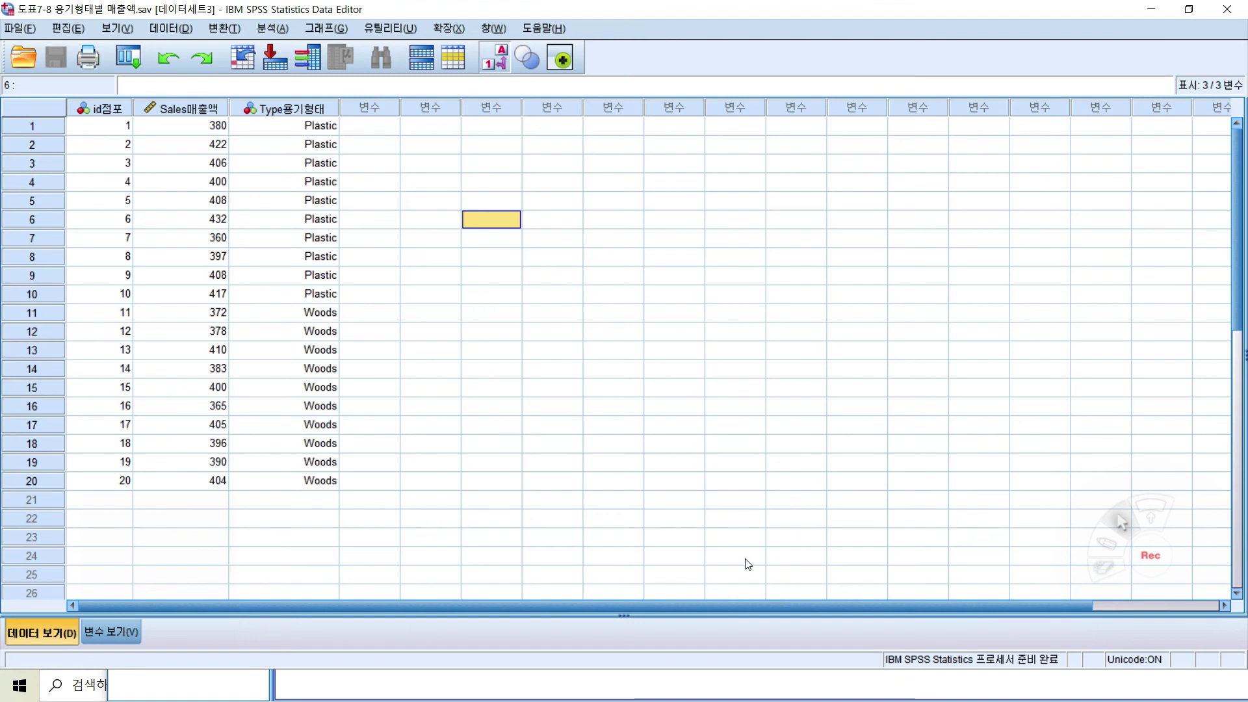
{"action": "left_click", "coordinate": [20, 29]}
{"action": "mouse_move", "coordinate": [44, 76]}
{"action": "mouse_move", "coordinate": [163, 484]}
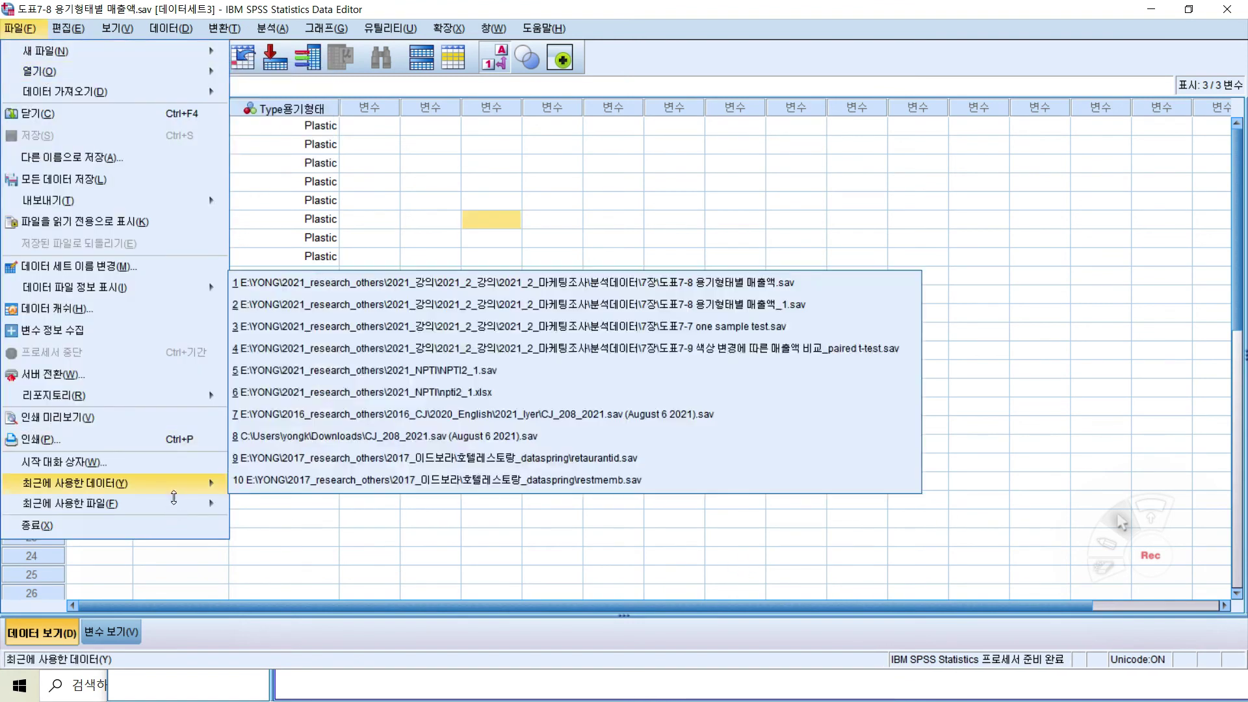
{"action": "left_click", "coordinate": [631, 304]}
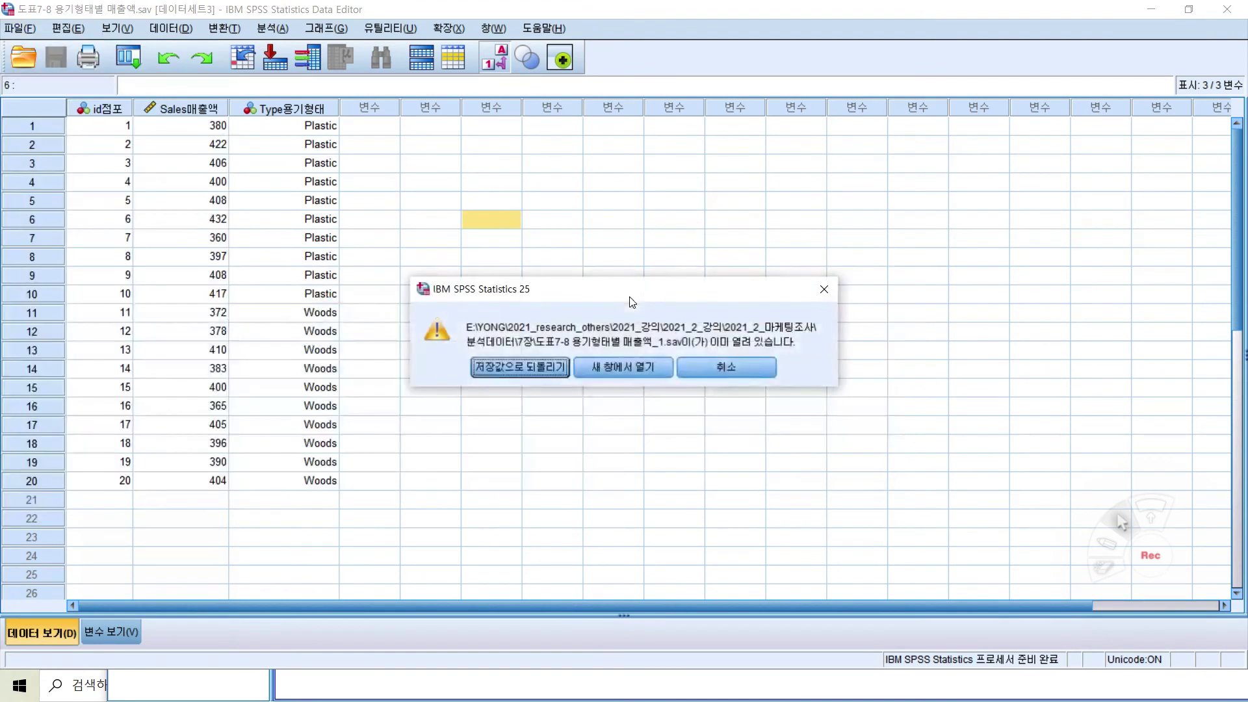
{"action": "left_click", "coordinate": [633, 368]}
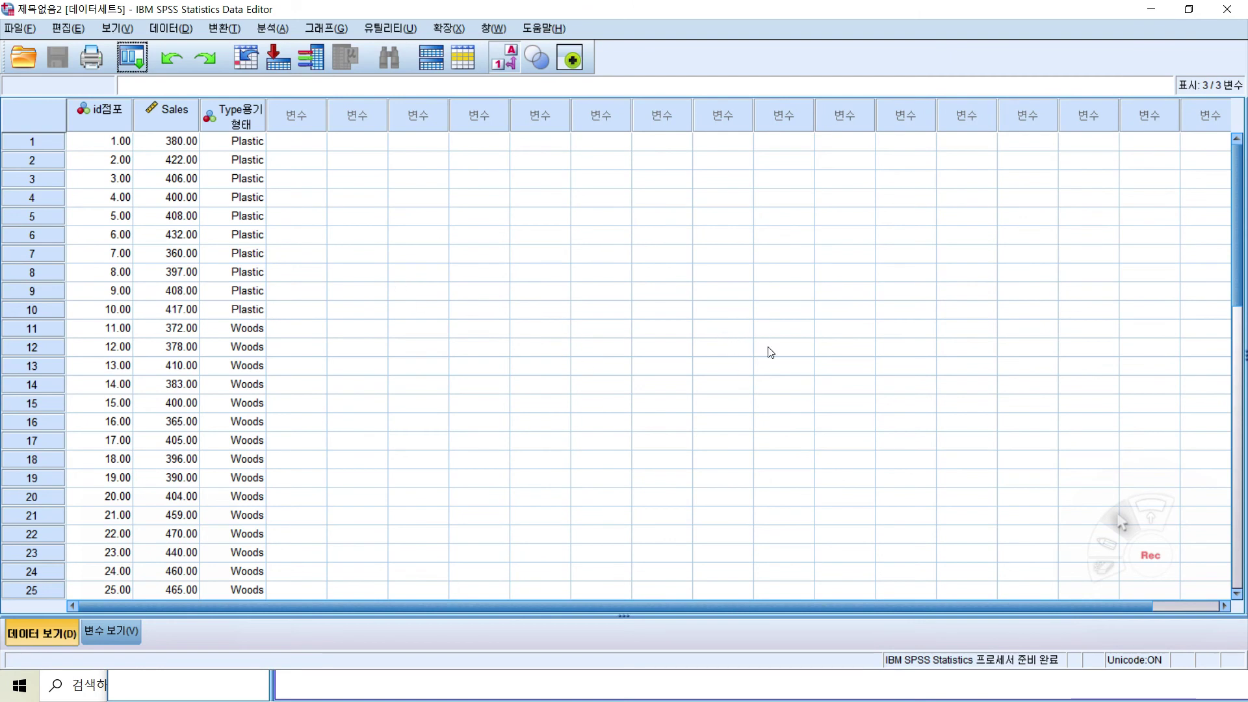
{"action": "scroll", "coordinate": [648, 359], "scroll_direction": "down", "scroll_amount": 1}
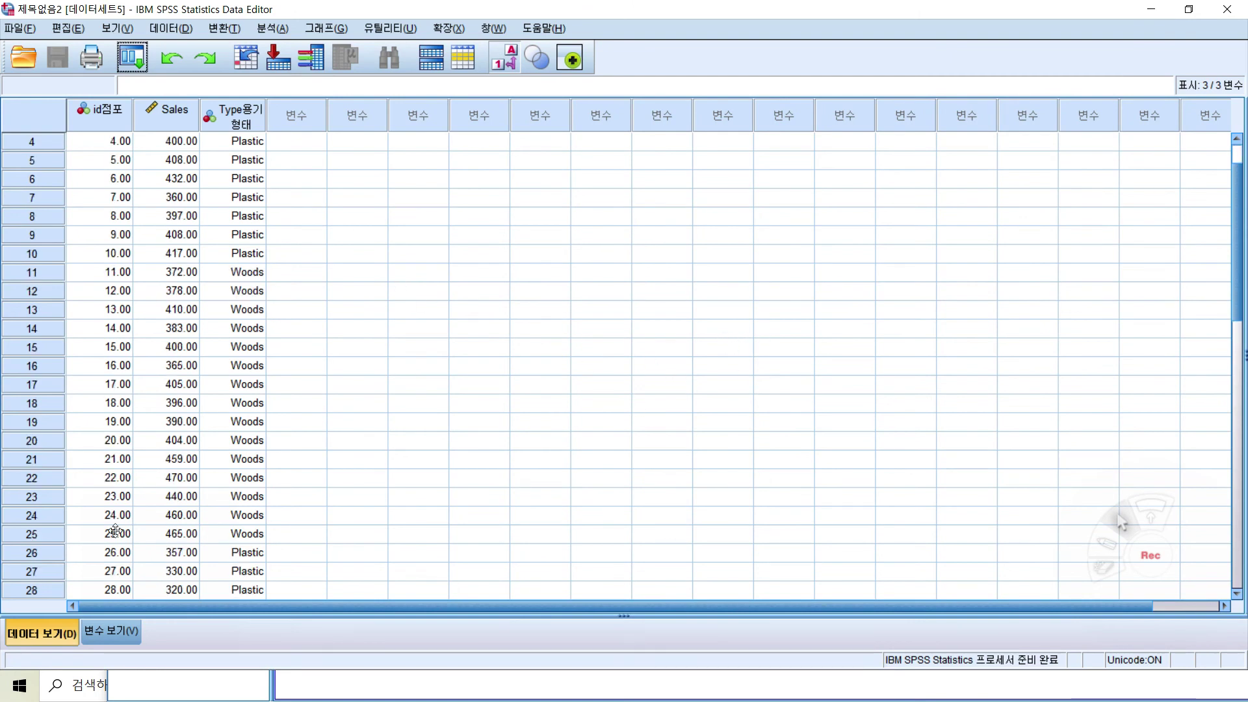
Show the container types as numeric codes, look through the cases, and switch back to their value labels.
{"action": "scroll", "coordinate": [349, 508], "scroll_direction": "down", "scroll_amount": 2}
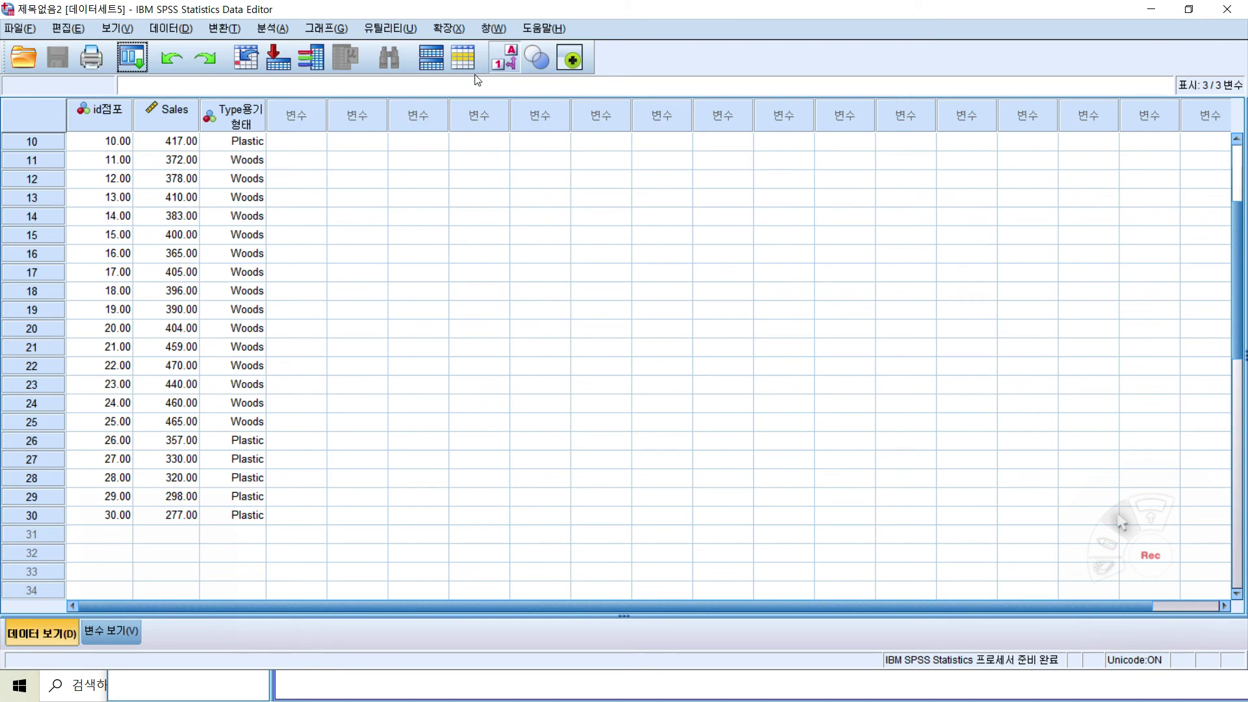
{"action": "left_click", "coordinate": [512, 59]}
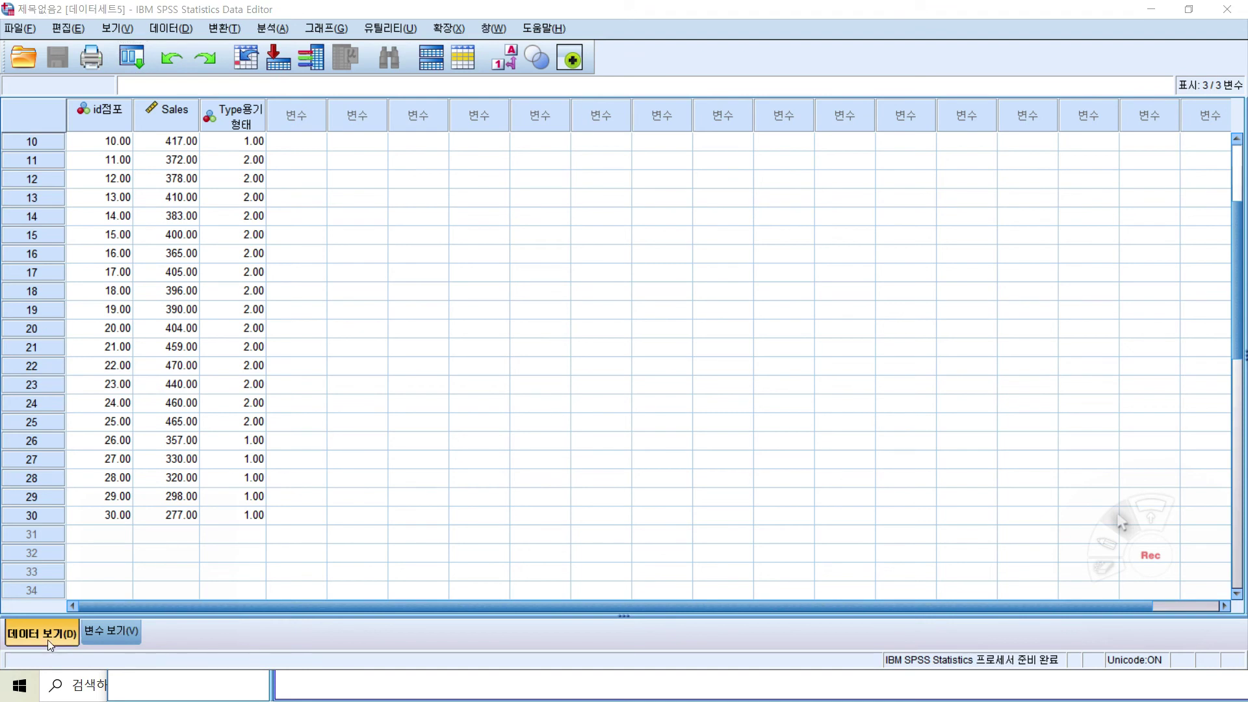
{"action": "scroll", "coordinate": [393, 368], "scroll_direction": "down", "scroll_amount": 2}
{"action": "scroll", "coordinate": [404, 351], "scroll_direction": "up", "scroll_amount": 5}
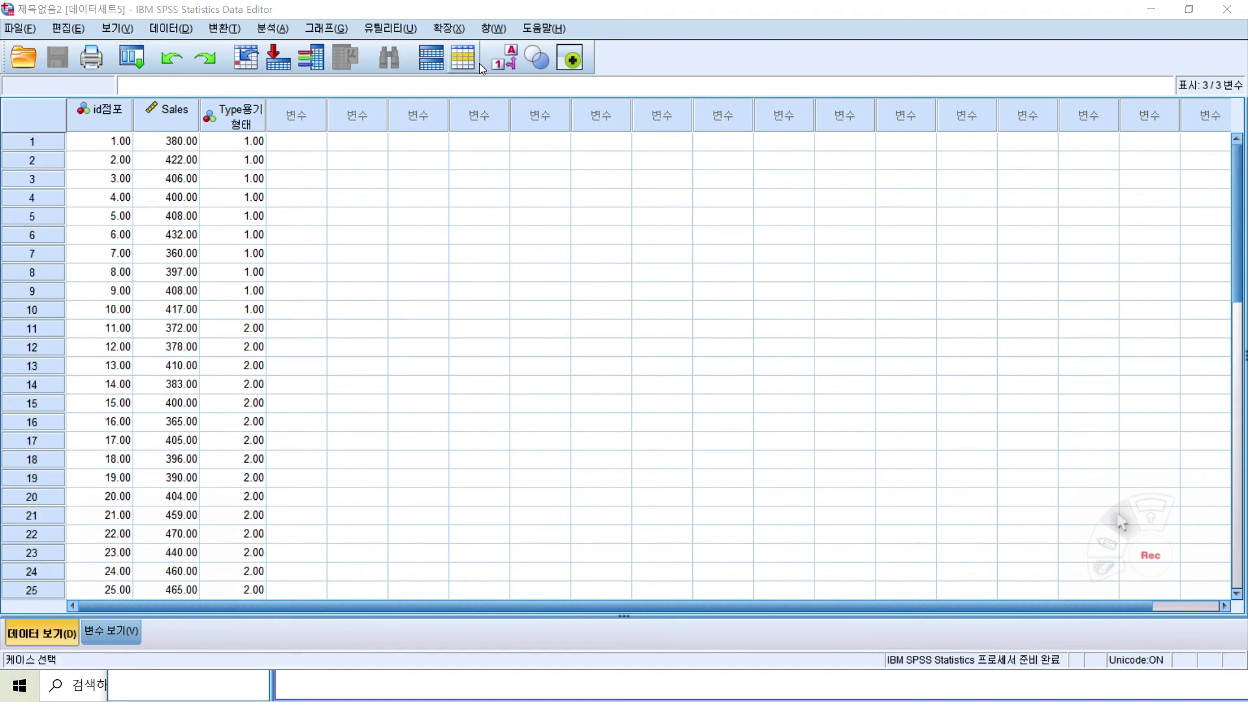
{"action": "left_click", "coordinate": [503, 57]}
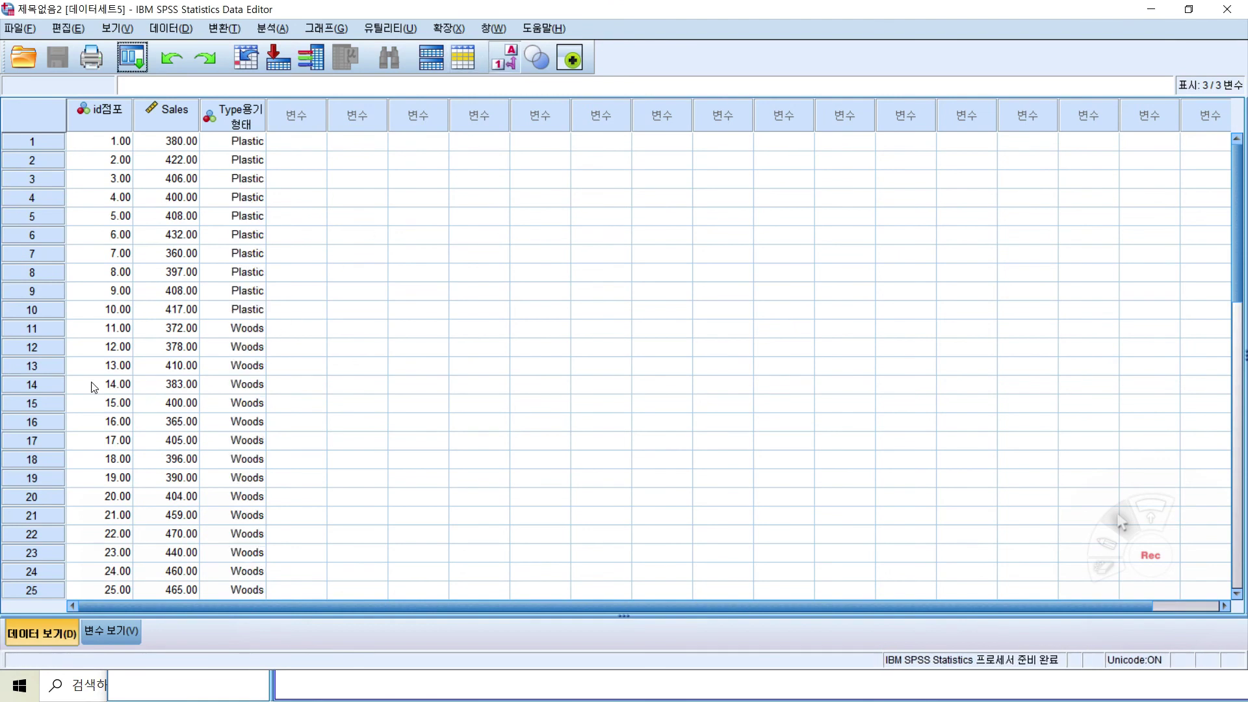
{"action": "scroll", "coordinate": [266, 370], "scroll_direction": "down", "scroll_amount": 1}
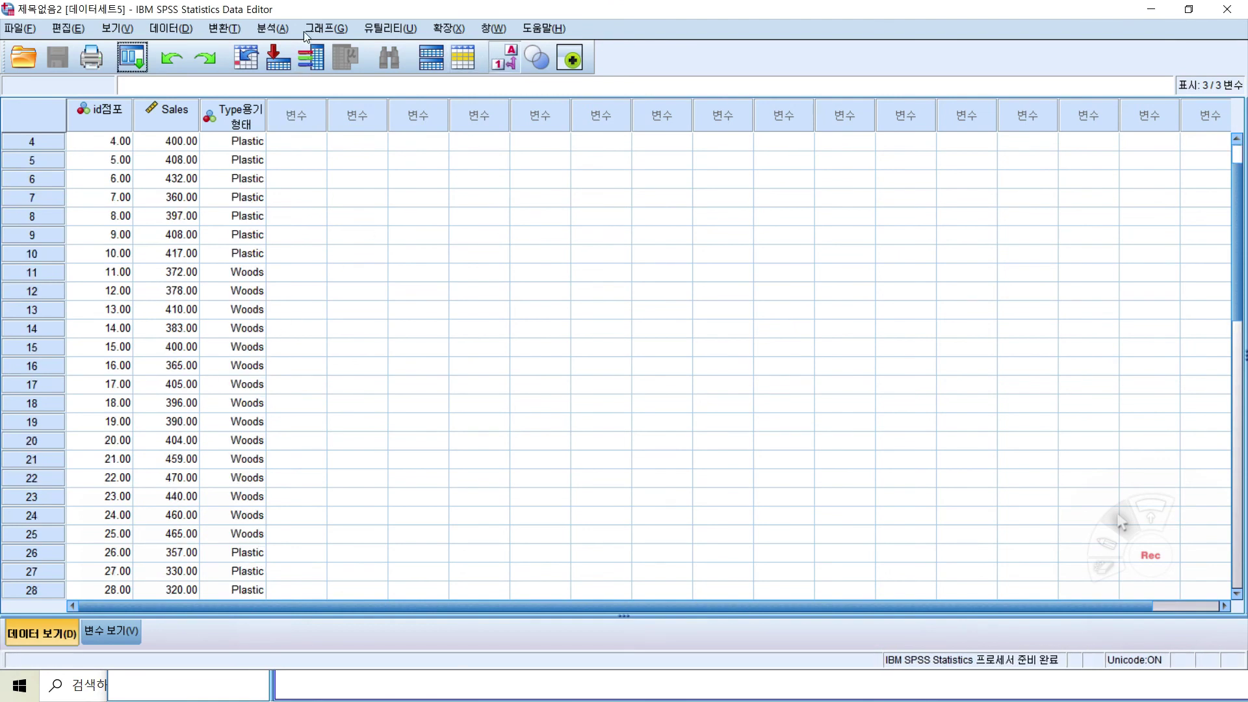
Set up an independent-samples T test with Sales as the test variable and Type용기형태 as the grouping variable.
{"action": "left_click", "coordinate": [273, 29]}
{"action": "mouse_move", "coordinate": [286, 57]}
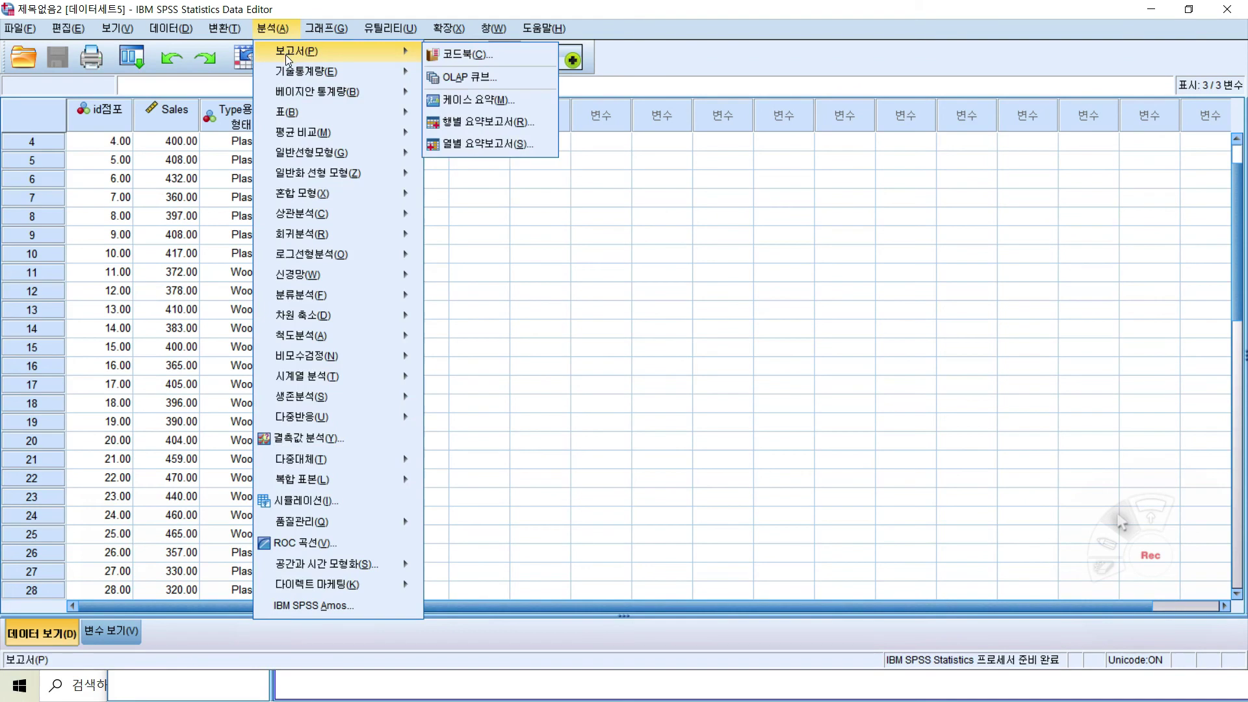
{"action": "mouse_move", "coordinate": [364, 141]}
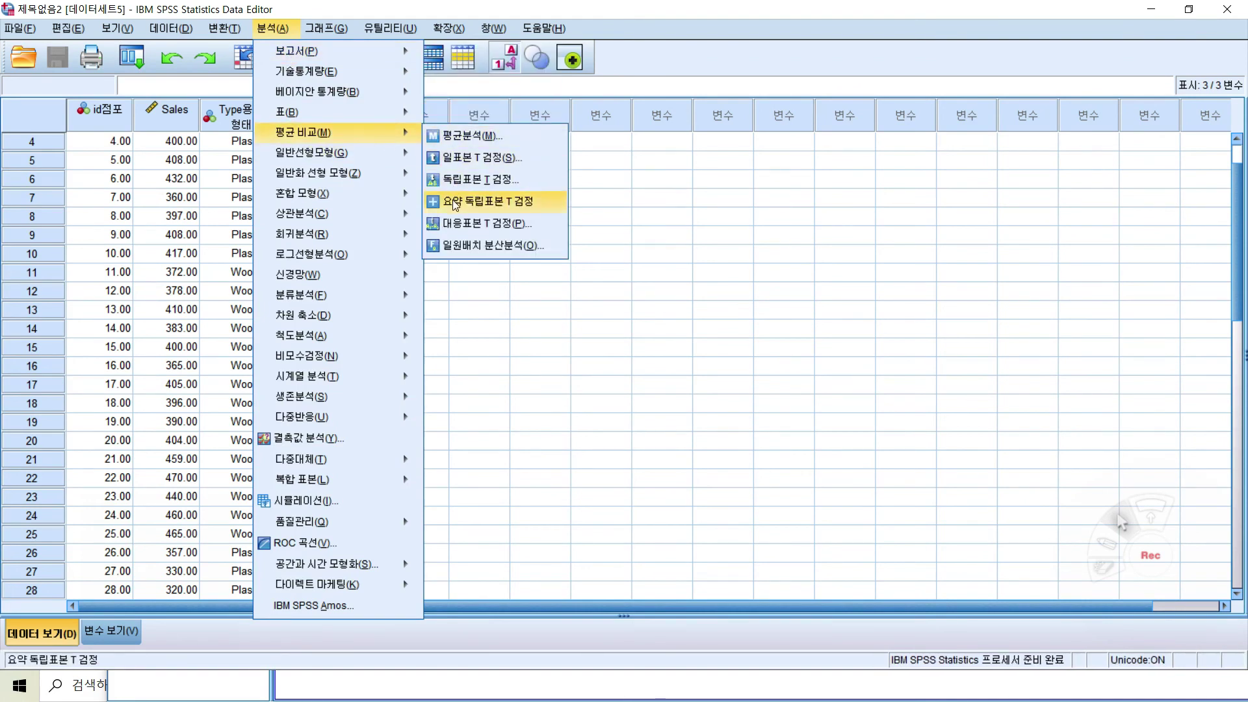
{"action": "left_click", "coordinate": [474, 180]}
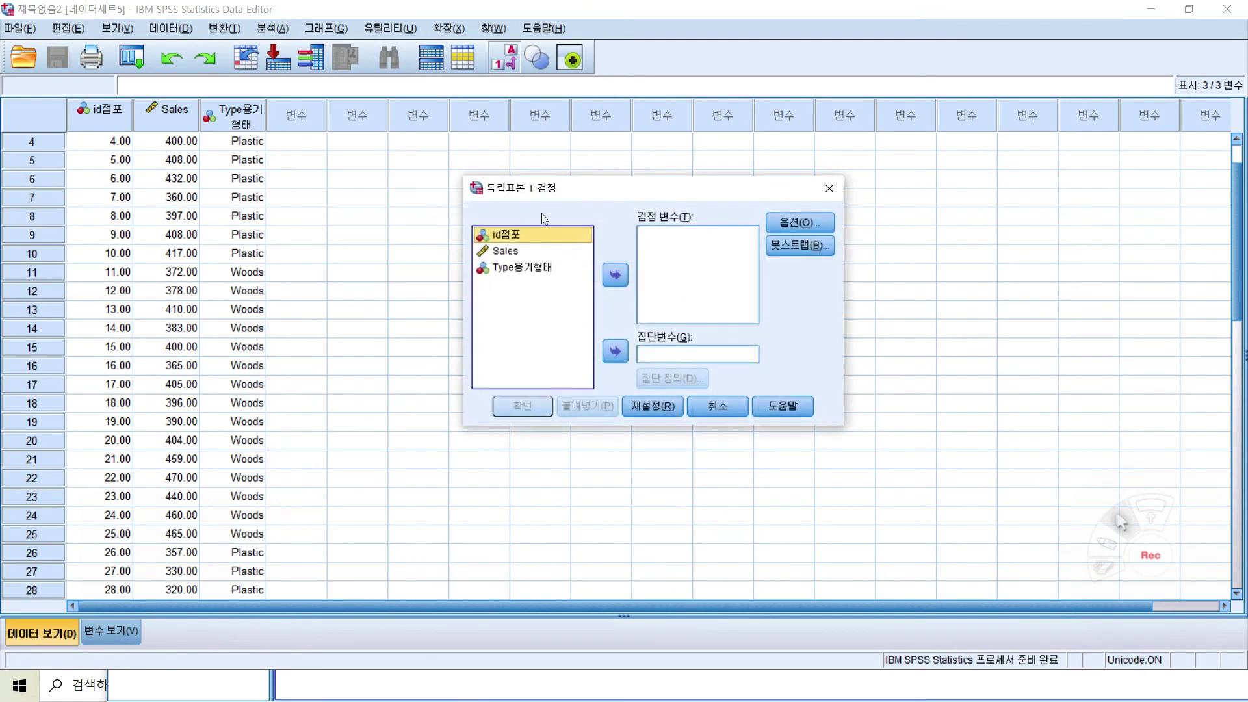
{"action": "left_click", "coordinate": [492, 251]}
{"action": "left_click", "coordinate": [615, 275]}
{"action": "left_click", "coordinate": [520, 254]}
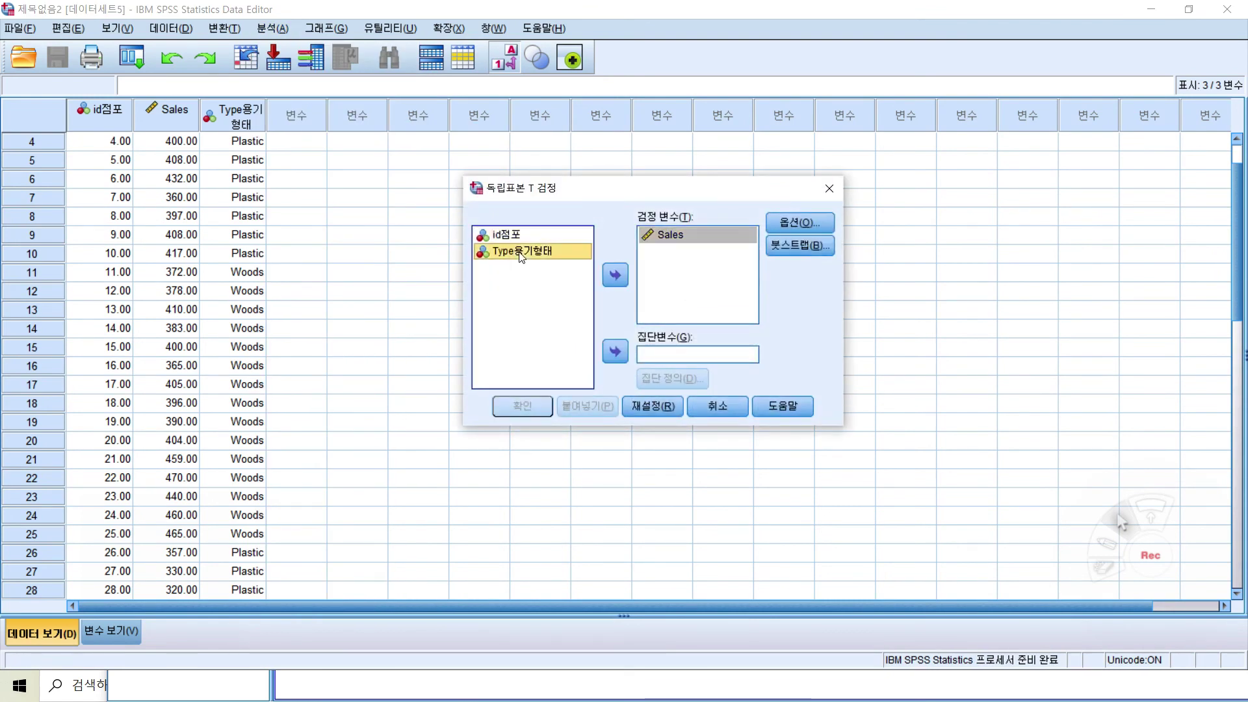
{"action": "left_click", "coordinate": [615, 351]}
Define the comparison groups with the values 1 and 2, and run the T test.
{"action": "left_click", "coordinate": [660, 383]}
{"action": "left_click", "coordinate": [671, 285]}
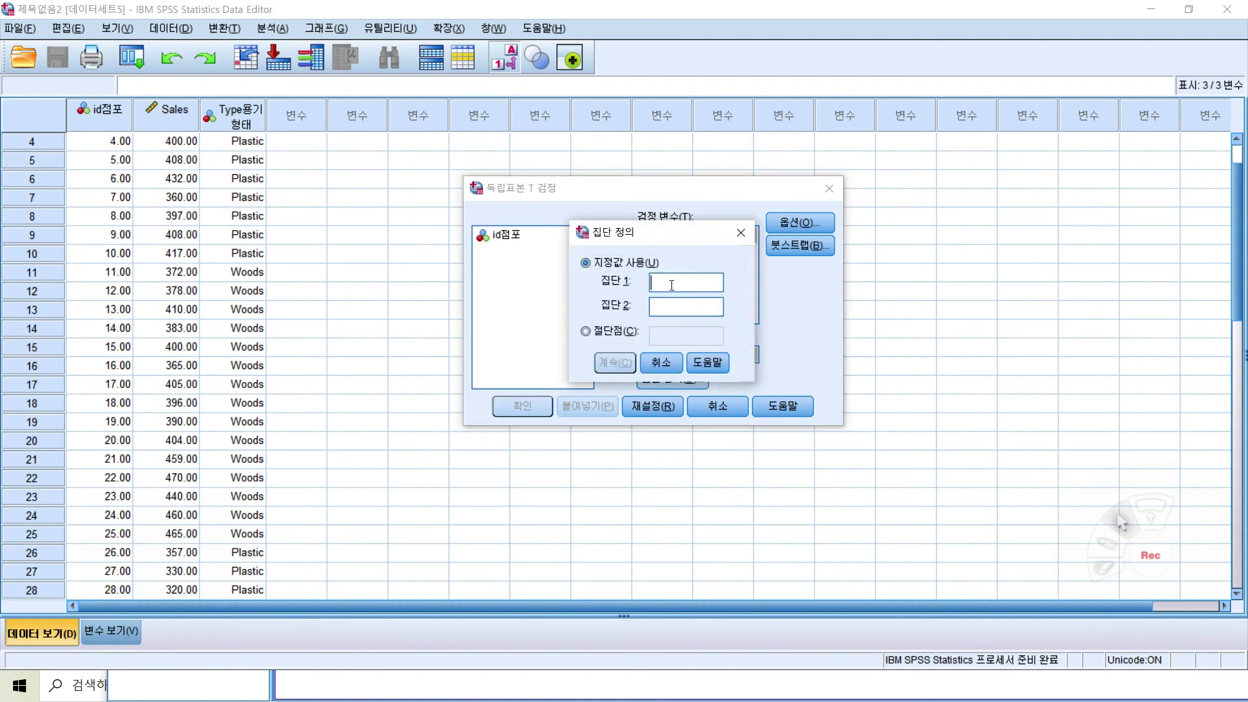
{"action": "left_click", "coordinate": [679, 312]}
{"action": "type", "text": "2"}
{"action": "left_click", "coordinate": [605, 366]}
{"action": "left_click", "coordinate": [518, 407]}
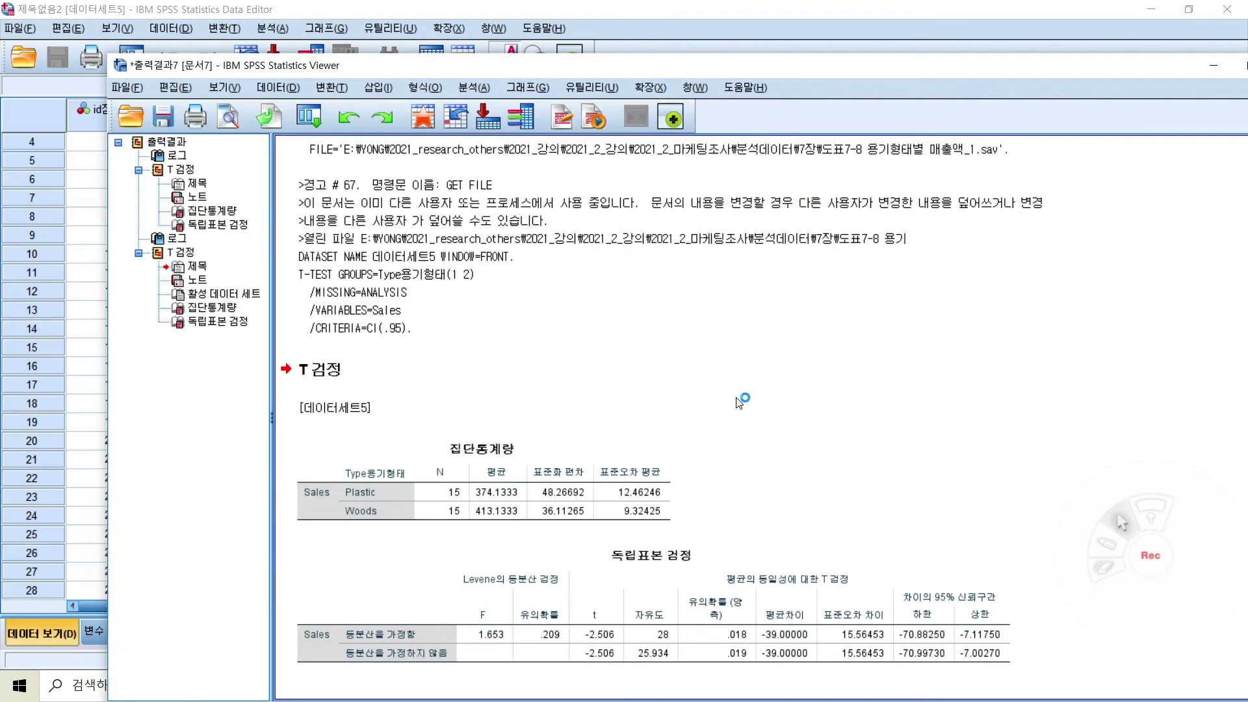
Move the output window so both new T test tables are fully in view, leaving neither table selected.
{"action": "left_click_drag", "start_coordinate": [611, 68], "coordinate": [559, 16]}
{"action": "left_click", "coordinate": [611, 425]}
{"action": "left_click", "coordinate": [552, 502]}
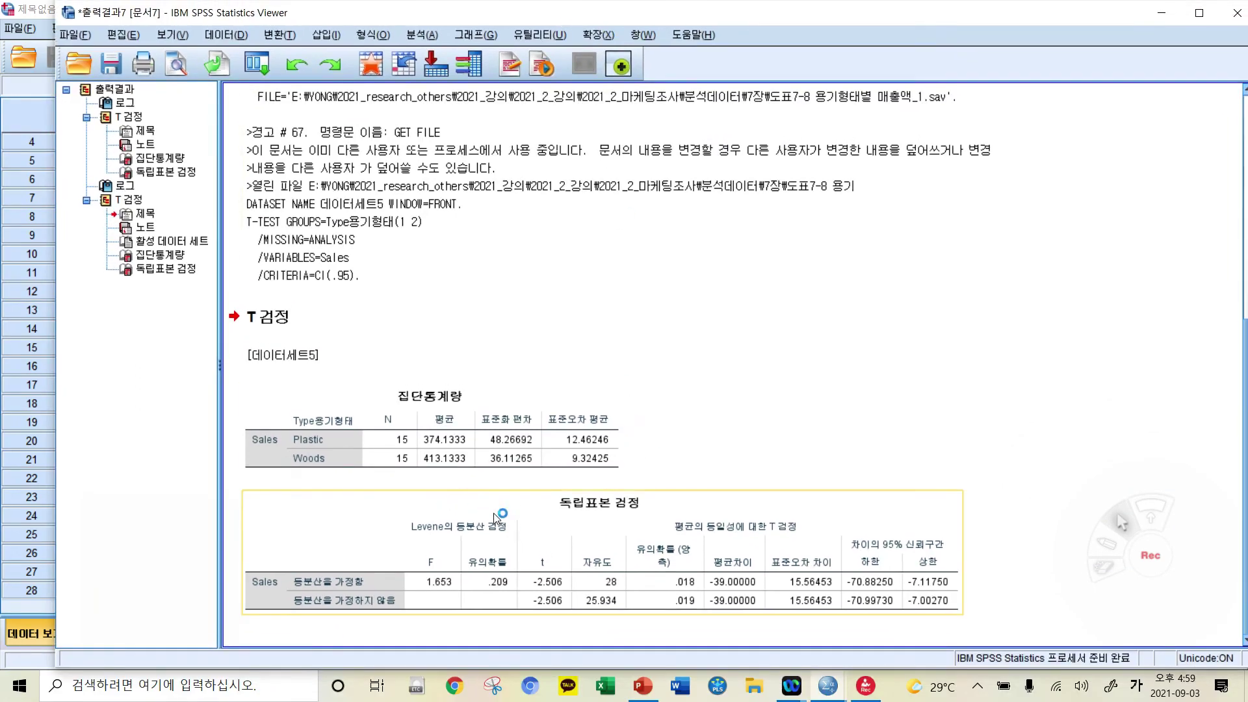
{"action": "left_click", "coordinate": [405, 470]}
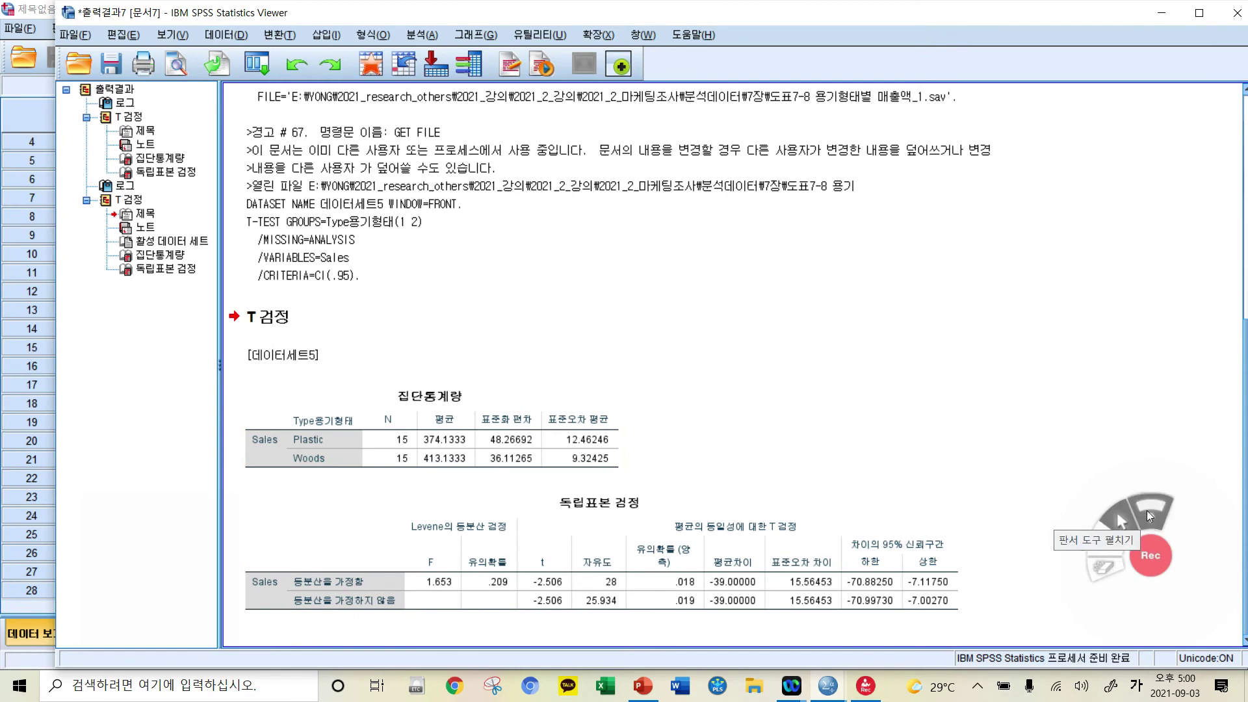
Tick the Plastic and Woods rows of the group statistics table with the red annotation pen.
{"action": "left_click", "coordinate": [1148, 510]}
{"action": "left_click", "coordinate": [1115, 397]}
{"action": "mouse_move", "coordinate": [365, 434]}
{"action": "left_mouse_down"}
{"action": "mouse_move", "coordinate": [375, 426]}
{"action": "mouse_move", "coordinate": [376, 453]}
{"action": "left_mouse_up"}
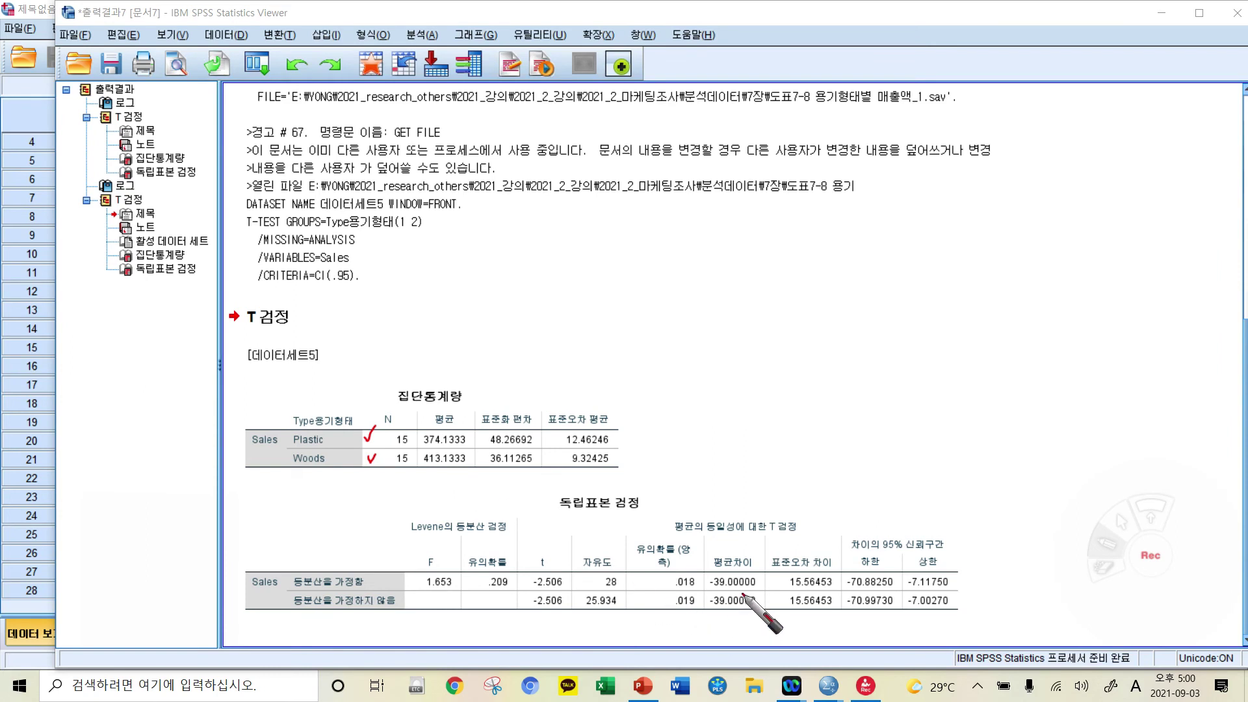
Circle the mean difference and the t value of the equal-variances row, and tick the end of that row.
{"action": "mouse_move", "coordinate": [712, 585]}
{"action": "left_mouse_down"}
{"action": "mouse_move", "coordinate": [718, 553]}
{"action": "mouse_move", "coordinate": [756, 593]}
{"action": "left_mouse_up"}
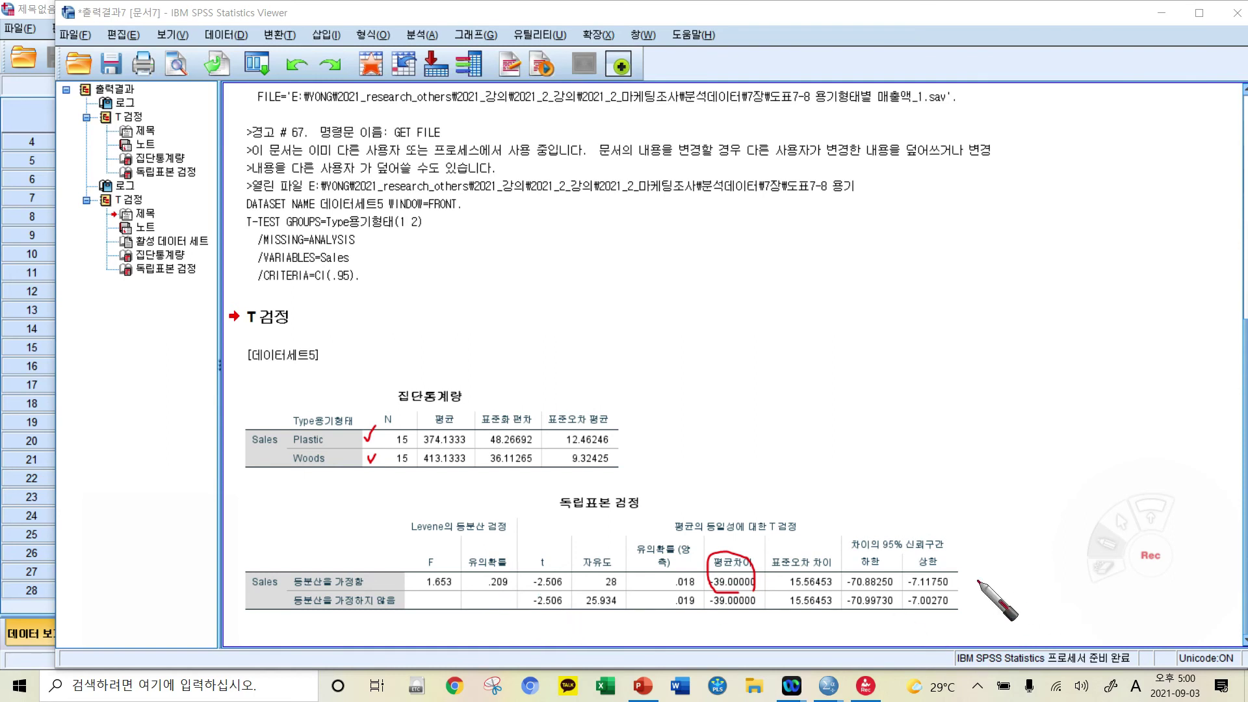
{"action": "left_click_drag", "start_coordinate": [962, 572], "coordinate": [978, 559]}
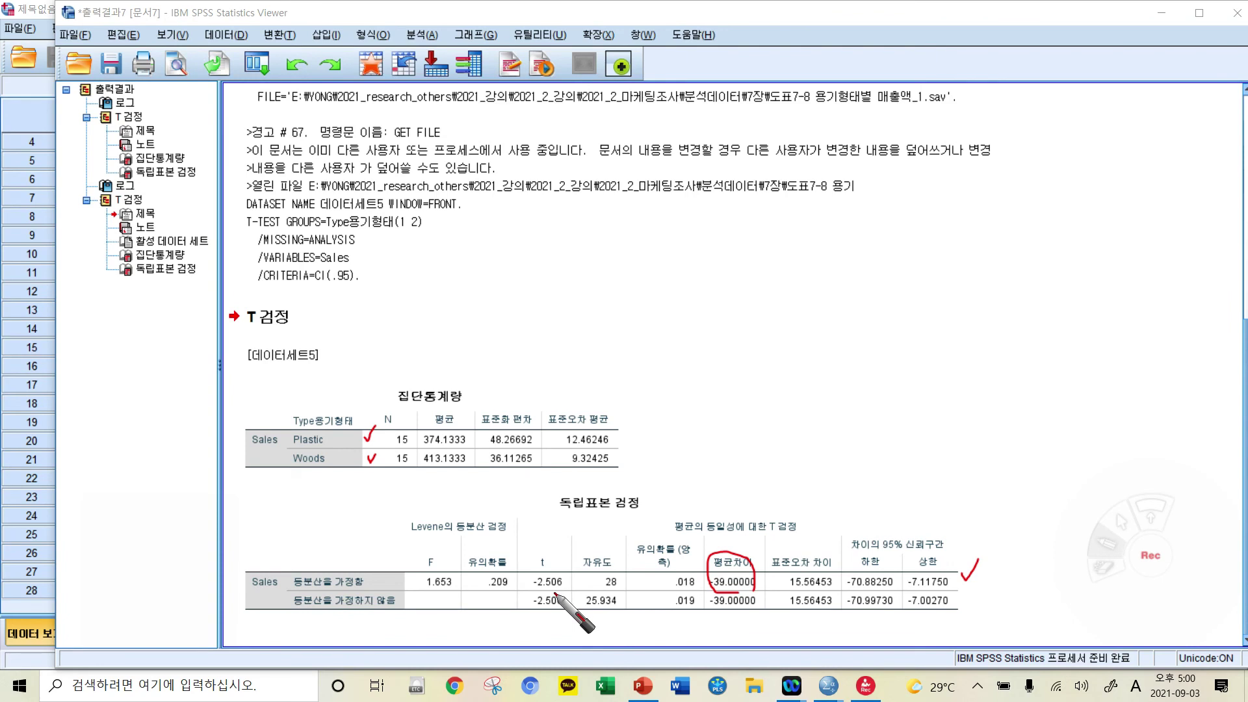
{"action": "mouse_move", "coordinate": [527, 584]}
{"action": "left_mouse_down"}
{"action": "mouse_move", "coordinate": [560, 552]}
{"action": "mouse_move", "coordinate": [570, 585]}
{"action": "left_mouse_up"}
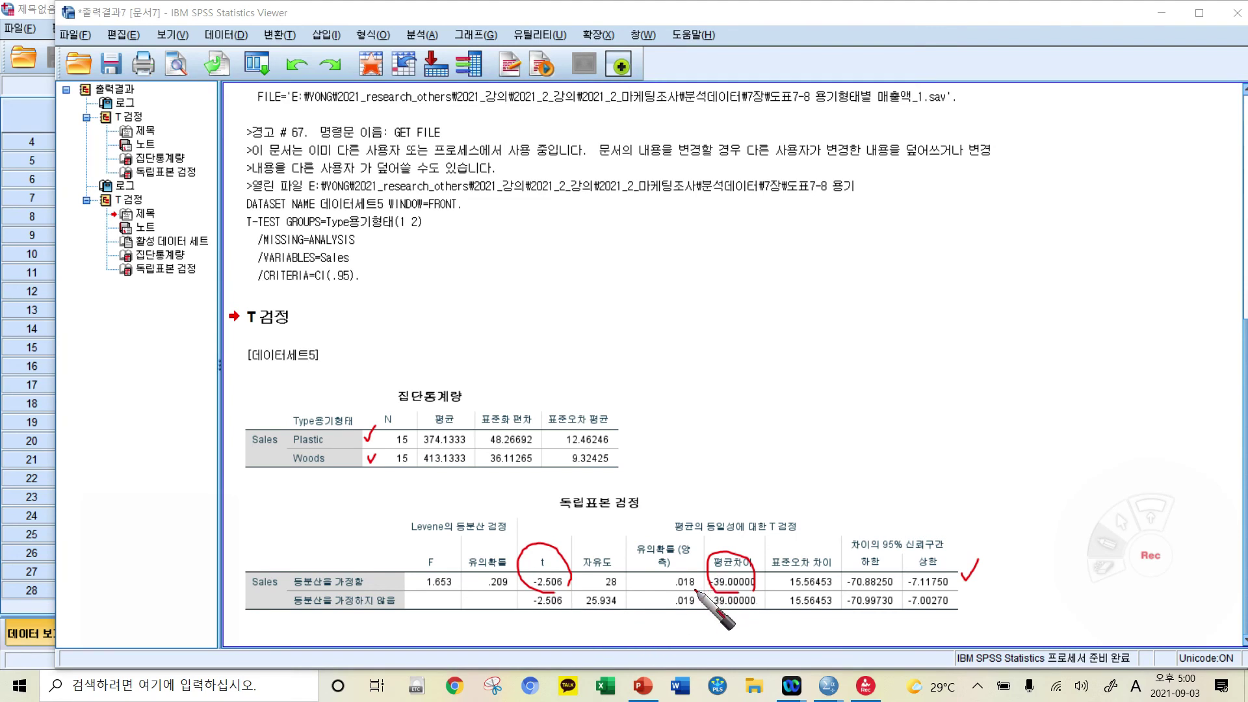
Underline the equal-variances row's two-tailed significance, draw an arrow up from it, and add a small circle between two wide-set curved brackets in the blank area.
{"action": "left_click_drag", "start_coordinate": [673, 593], "coordinate": [700, 589]}
{"action": "mouse_move", "coordinate": [731, 394]}
{"action": "left_mouse_down"}
{"action": "mouse_move", "coordinate": [758, 404]}
{"action": "mouse_move", "coordinate": [743, 437]}
{"action": "left_mouse_up"}
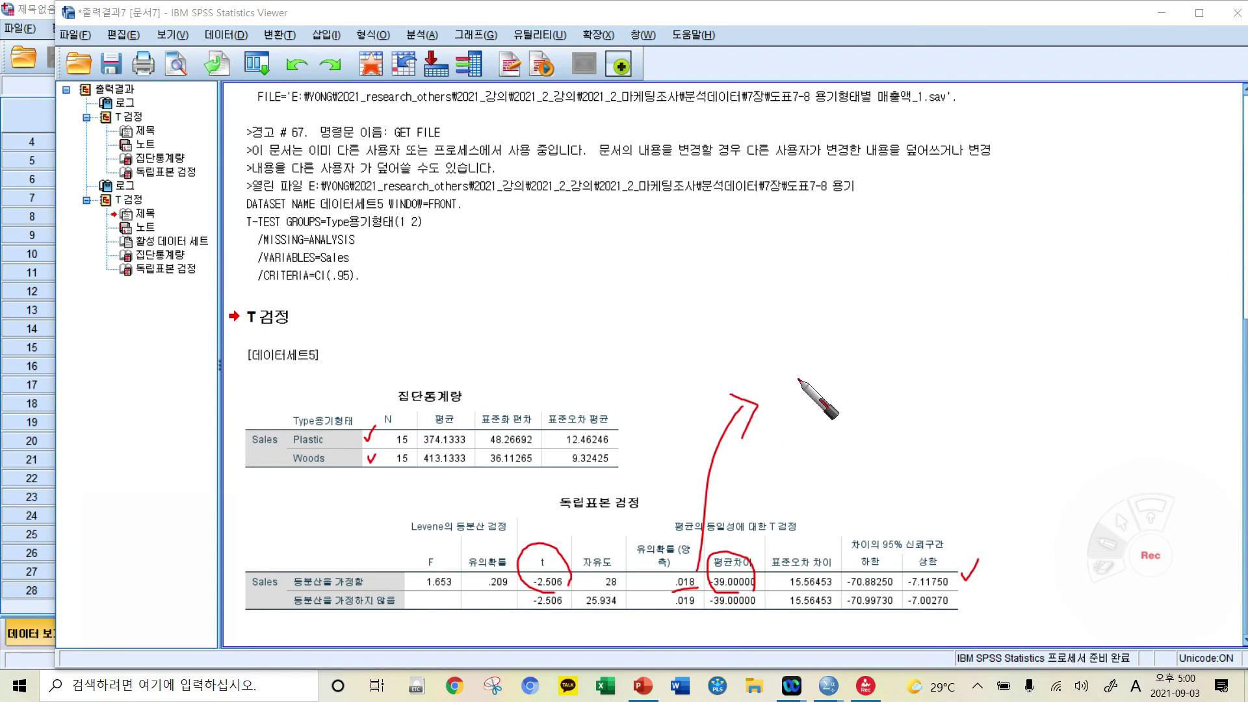
{"action": "left_click_drag", "start_coordinate": [802, 383], "coordinate": [812, 385]}
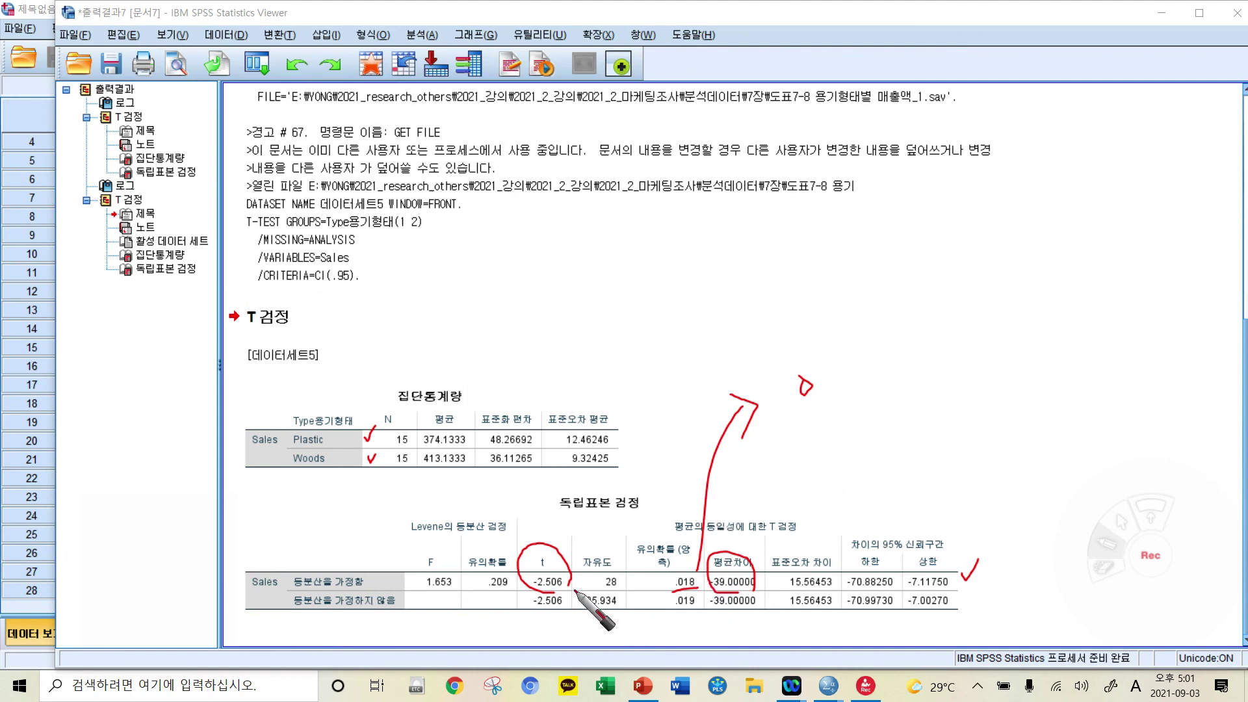
{"action": "left_click_drag", "start_coordinate": [629, 312], "coordinate": [638, 338]}
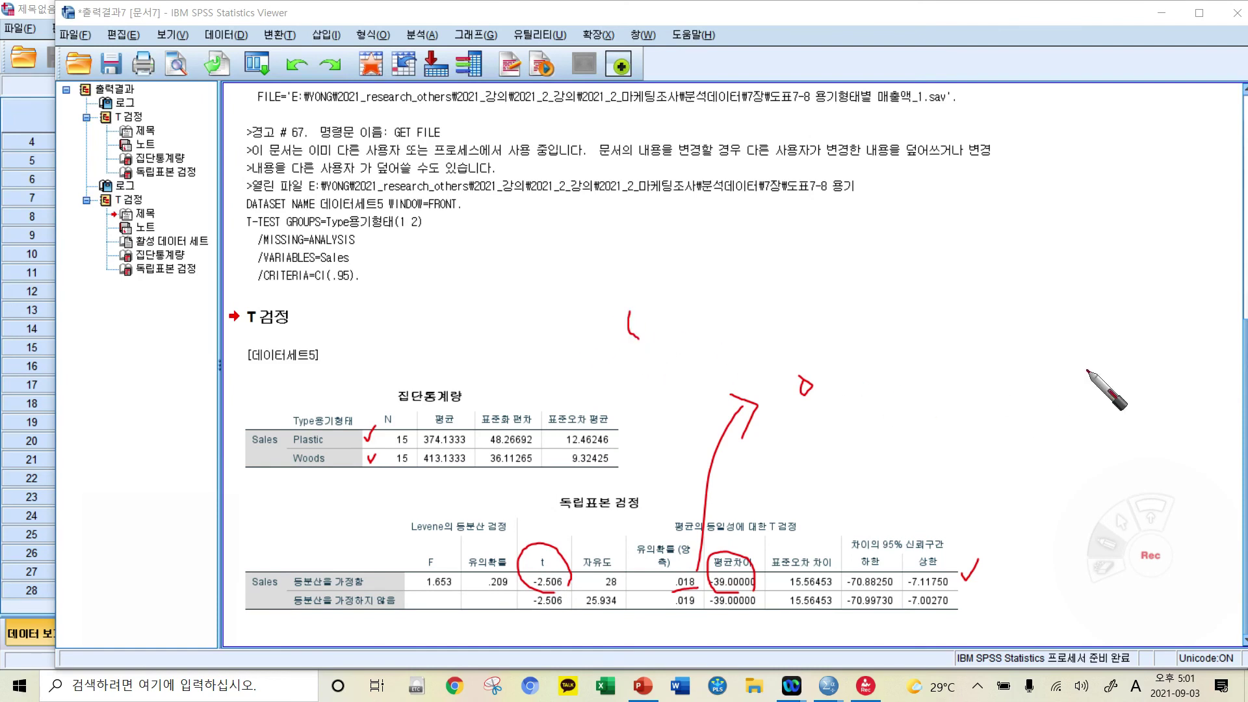
{"action": "left_click_drag", "start_coordinate": [1026, 282], "coordinate": [1034, 317]}
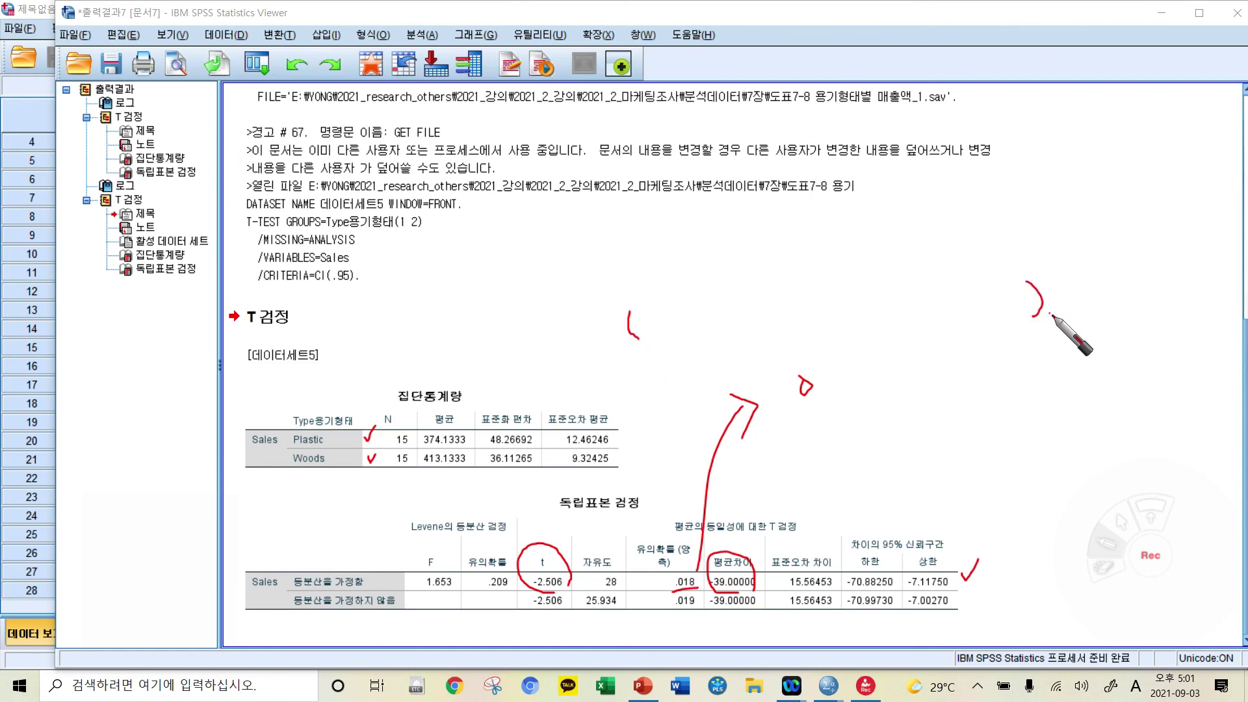